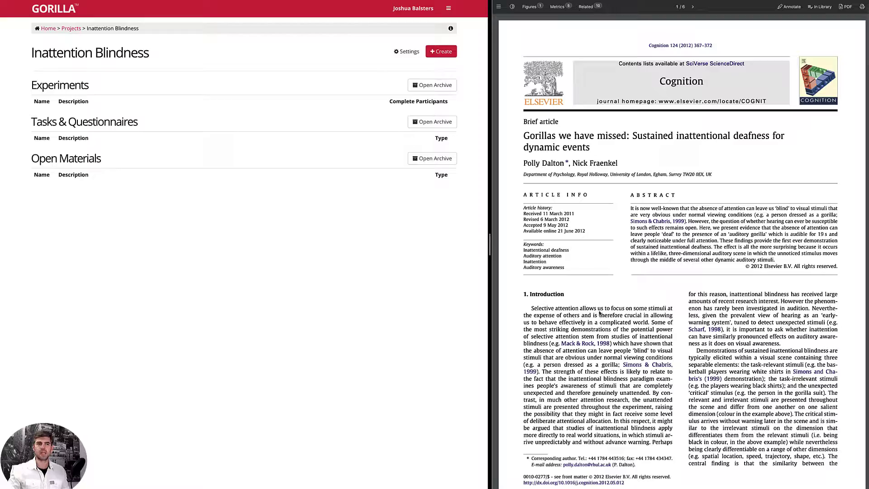
- Read the article's introduction and study the Fig. 1 schematic of the auditory gorilla scene
scroll(679, 300, "down", 6)
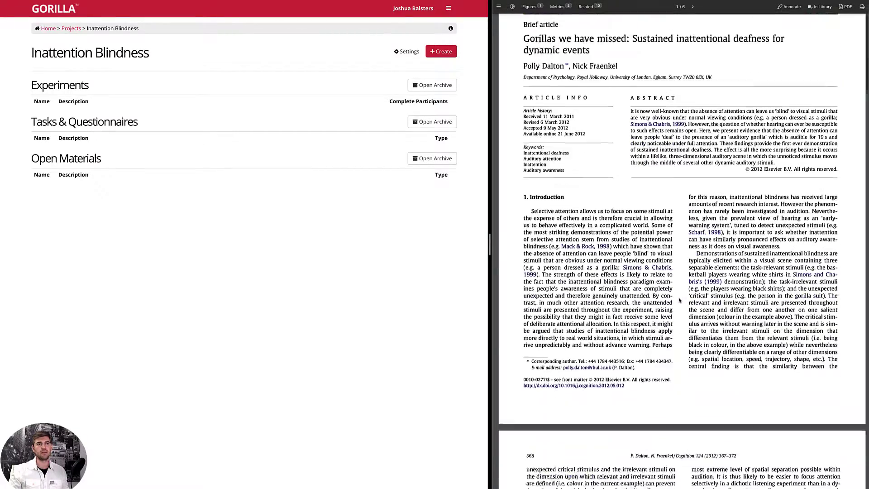
scroll(679, 300, "down", 3)
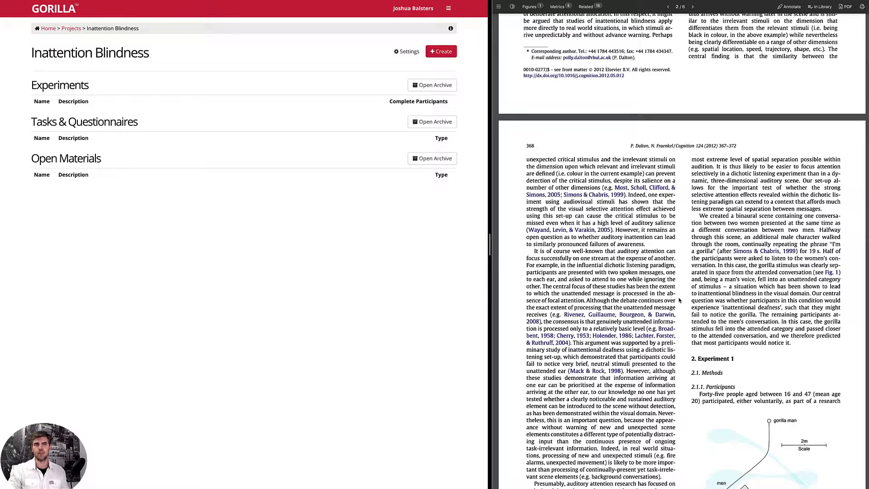
scroll(678, 300, "down", 2)
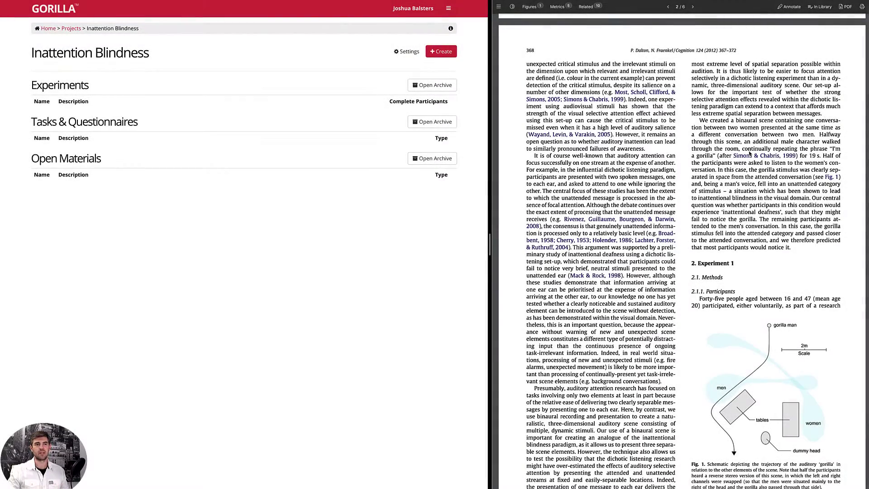
scroll(741, 346, "down", 1)
scroll(741, 346, "down", 1)
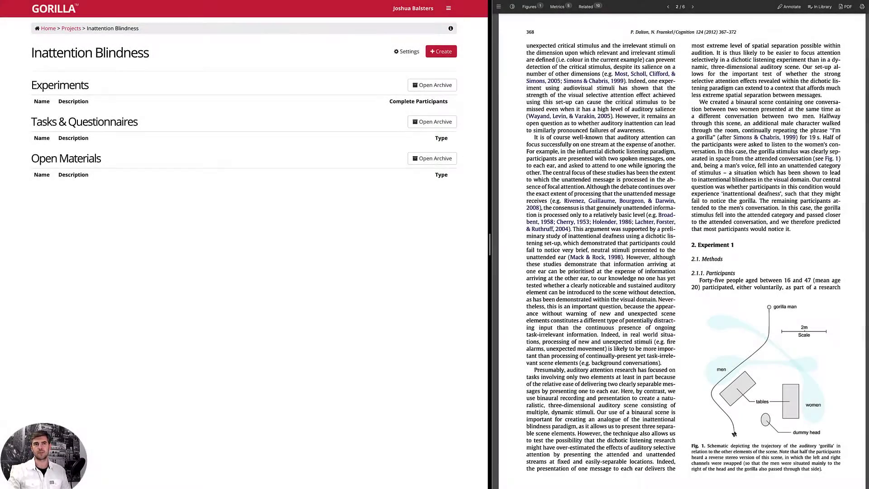
scroll(773, 203, "up", 1)
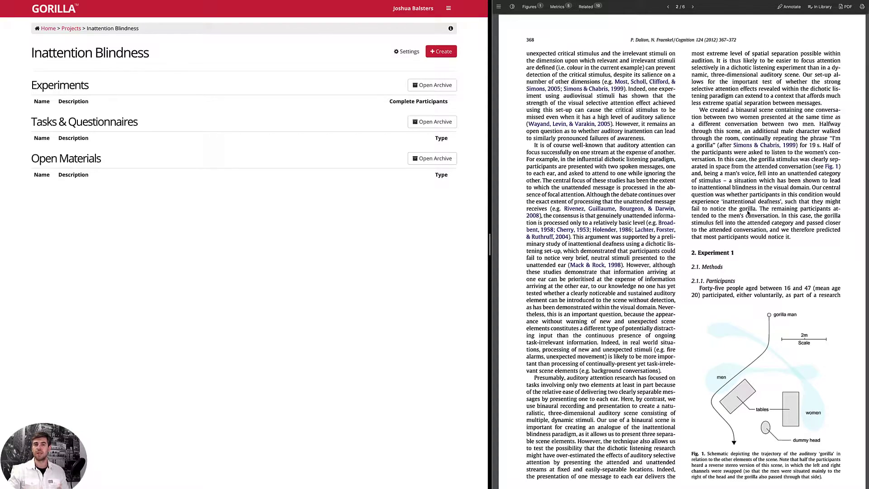
scroll(747, 213, "down", 5)
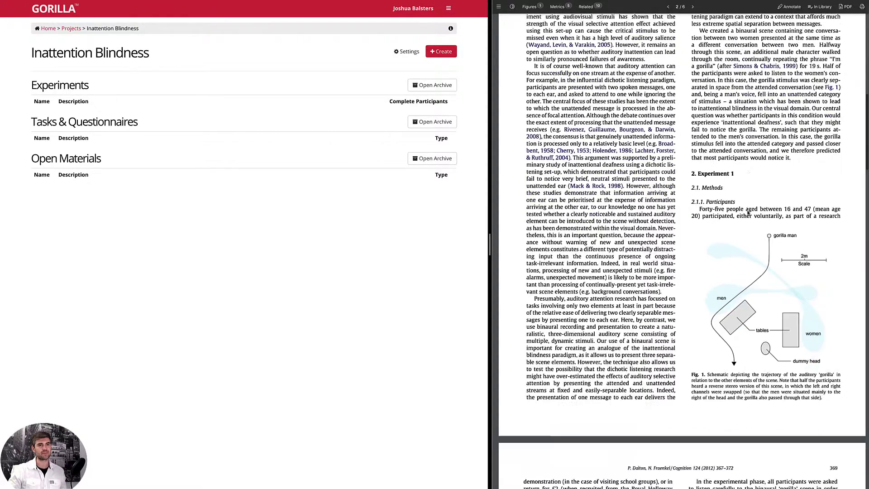
scroll(748, 213, "down", 5)
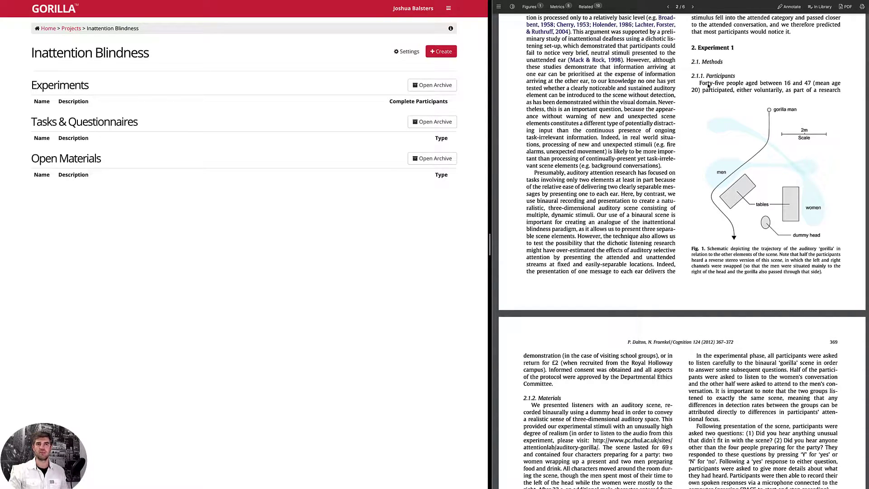
- Examine the Experiment 1 methods, including the materials, the audio web address and the design and procedure
scroll(726, 234, "down", 3)
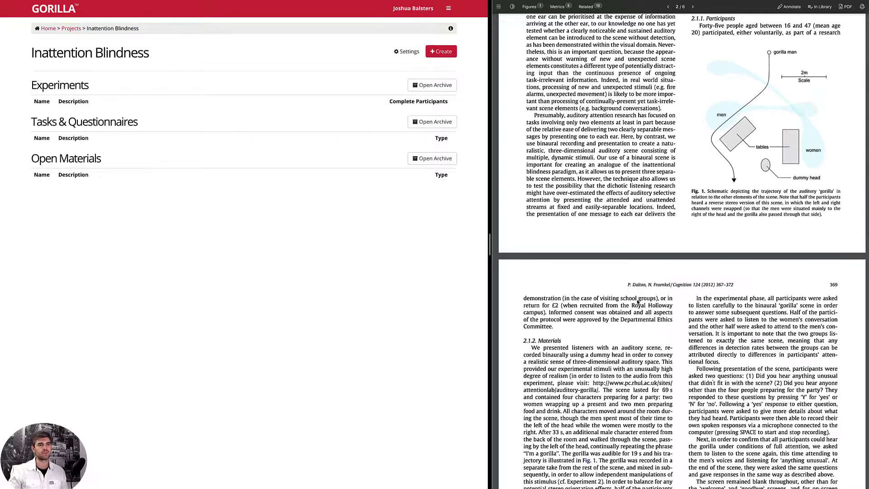
scroll(638, 302, "down", 8)
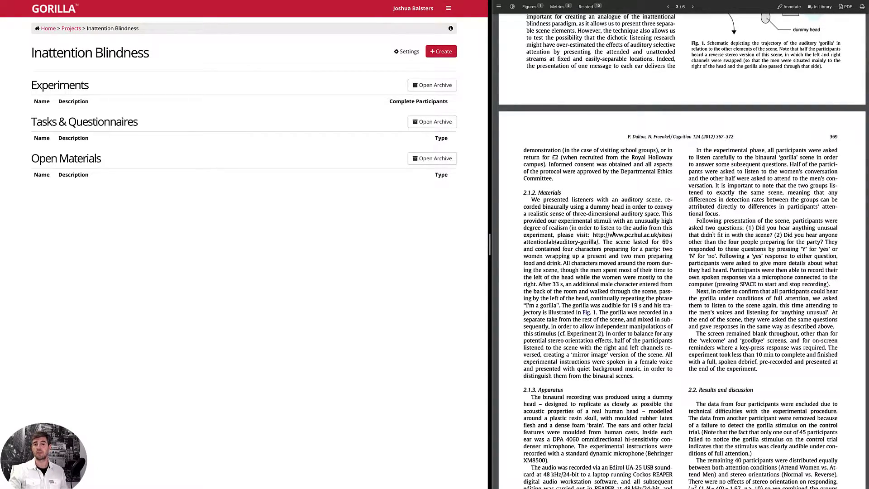
scroll(613, 234, "down", 3)
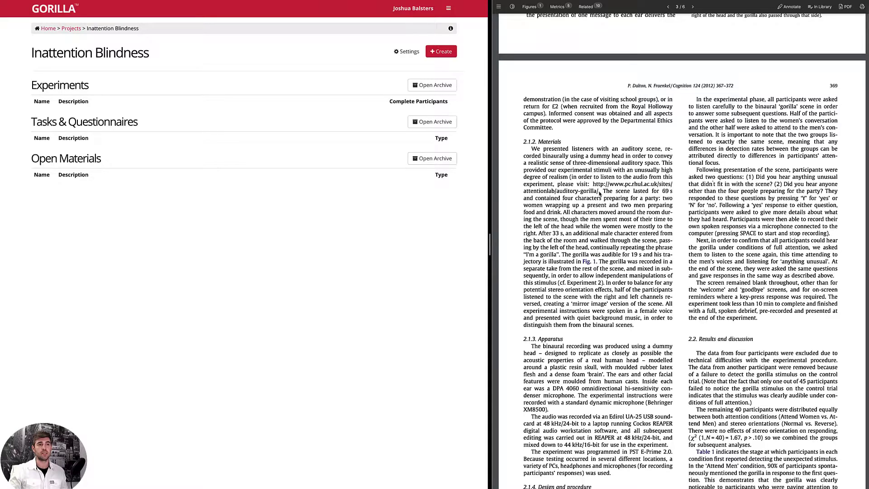
left_click_drag(599, 192, 591, 185)
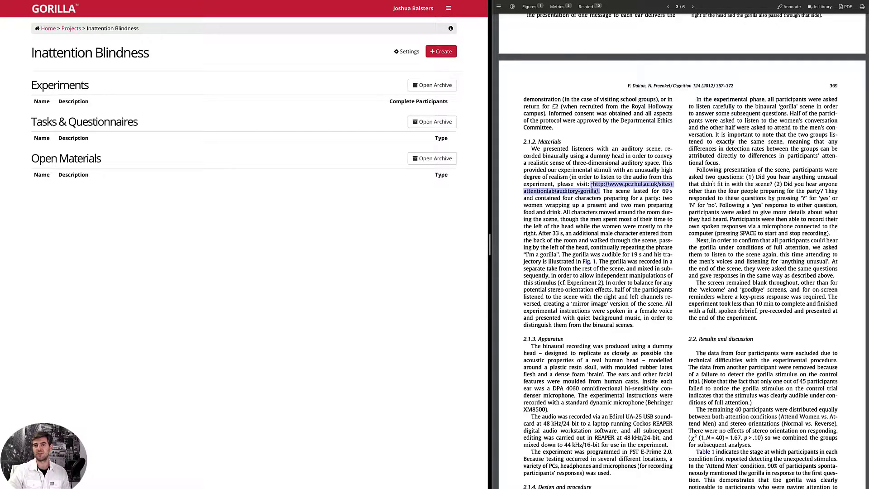
left_click(606, 232)
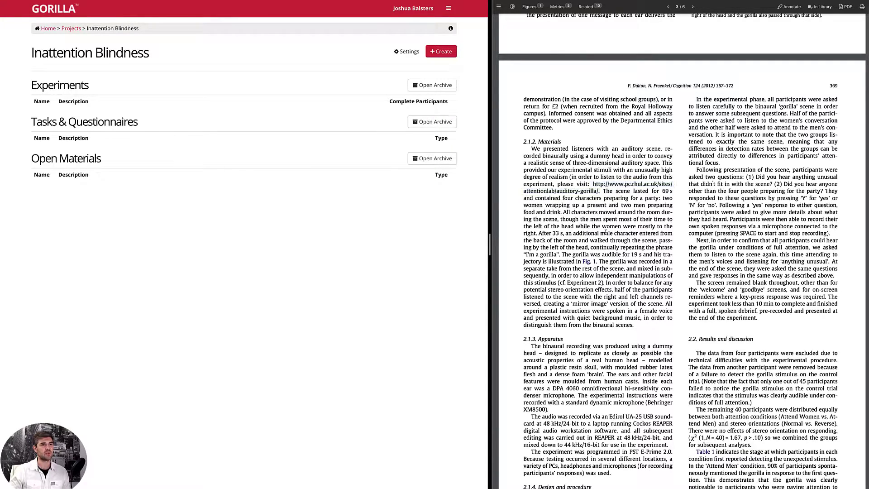
scroll(610, 219, "down", 3)
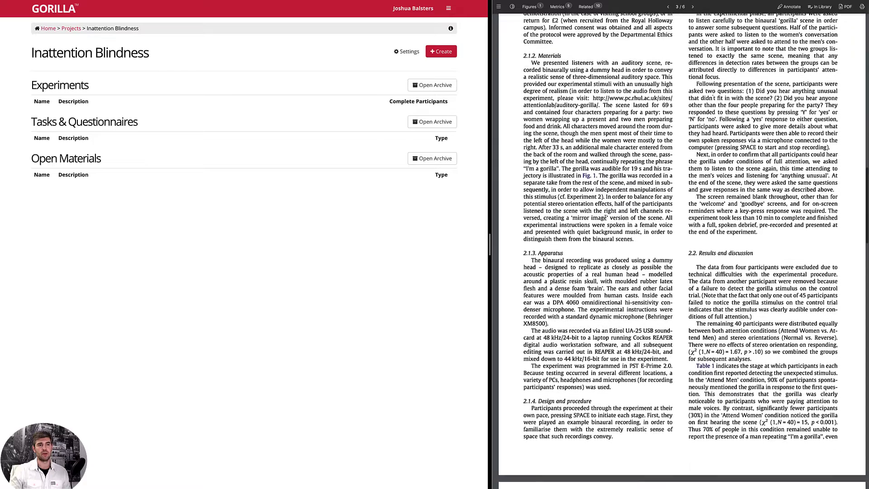
scroll(606, 218, "up", 1)
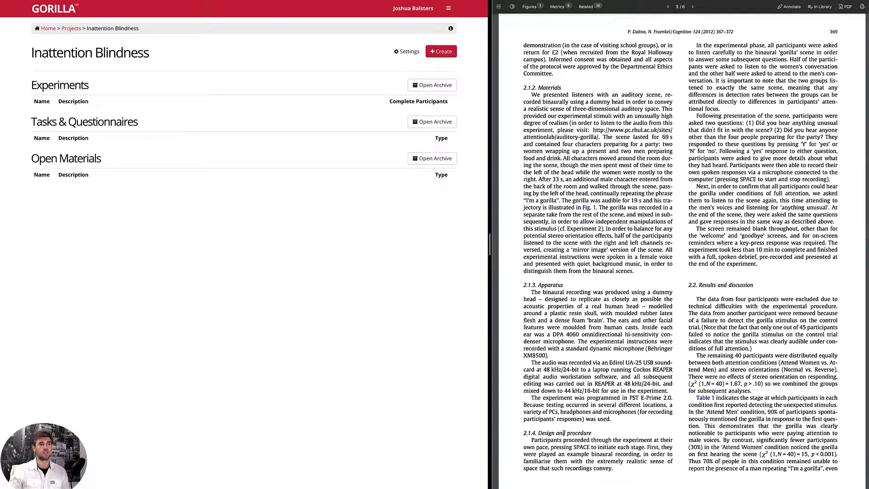
- Create a Task Builder task named "task" in the Inattention Blindness project
left_click(437, 52)
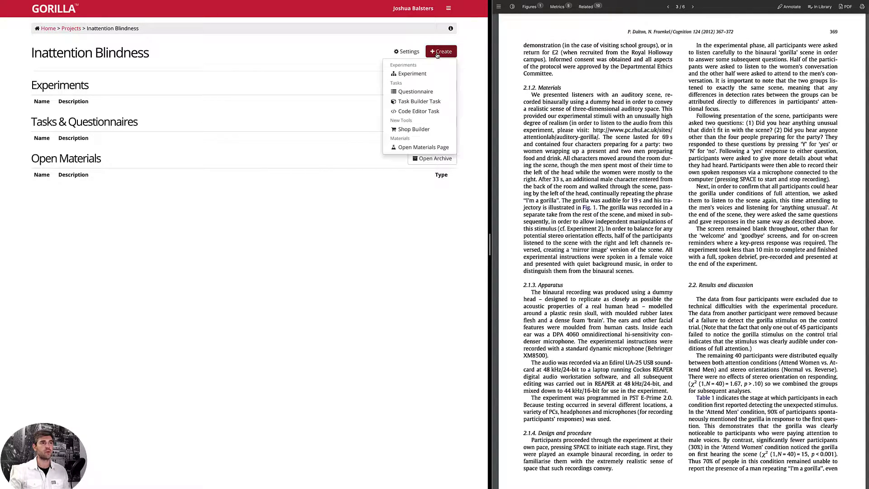
left_click(415, 101)
left_click(278, 99)
type("task")
left_click(243, 121)
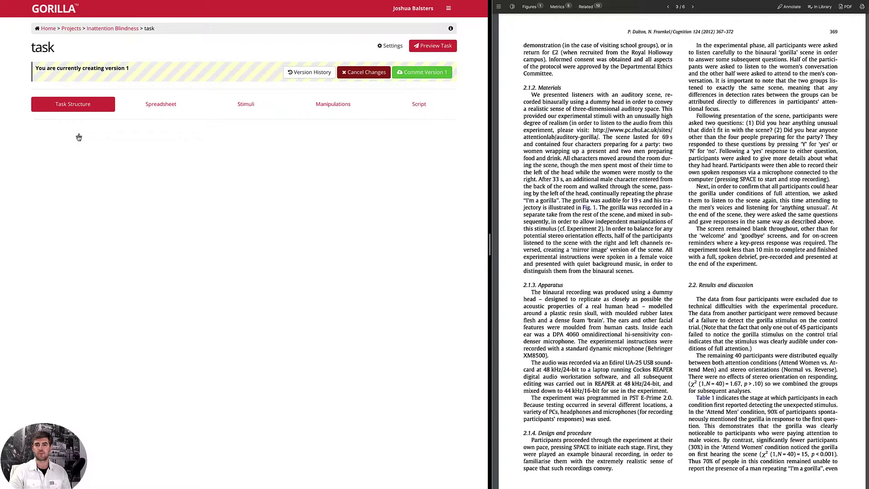
- Add a display named "familiarise" to the task structure
left_click(79, 136)
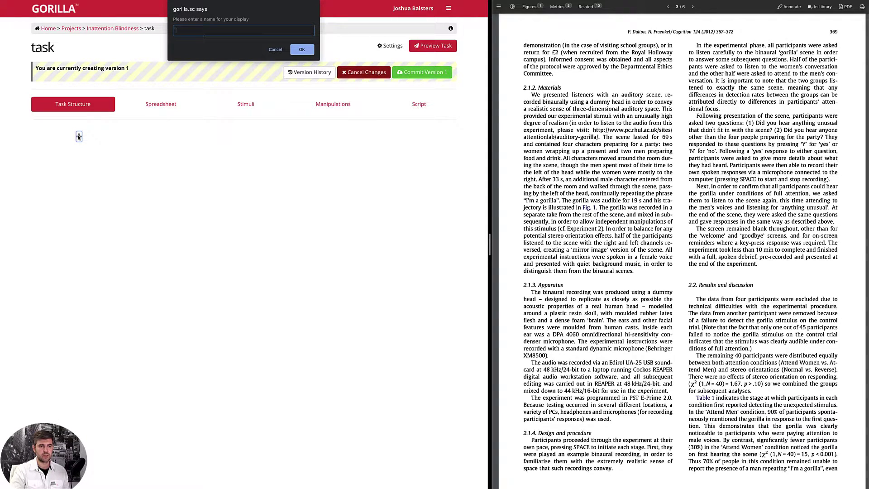
type("familiarise")
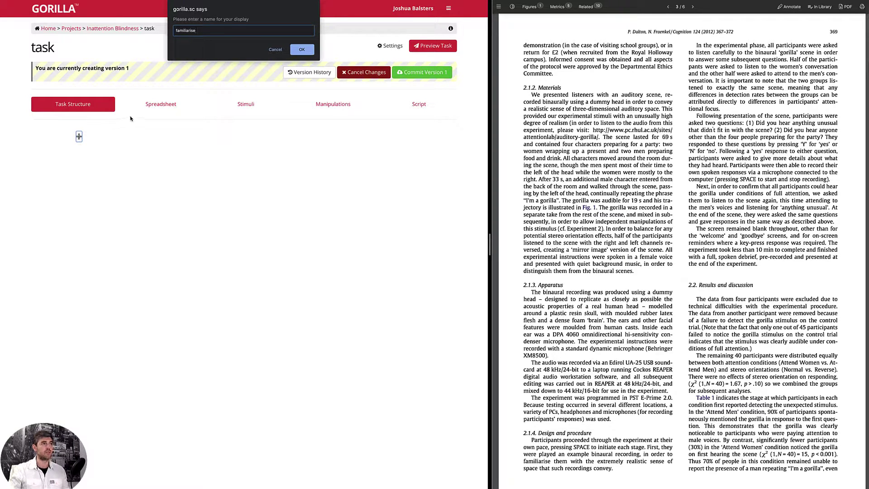
key("Return")
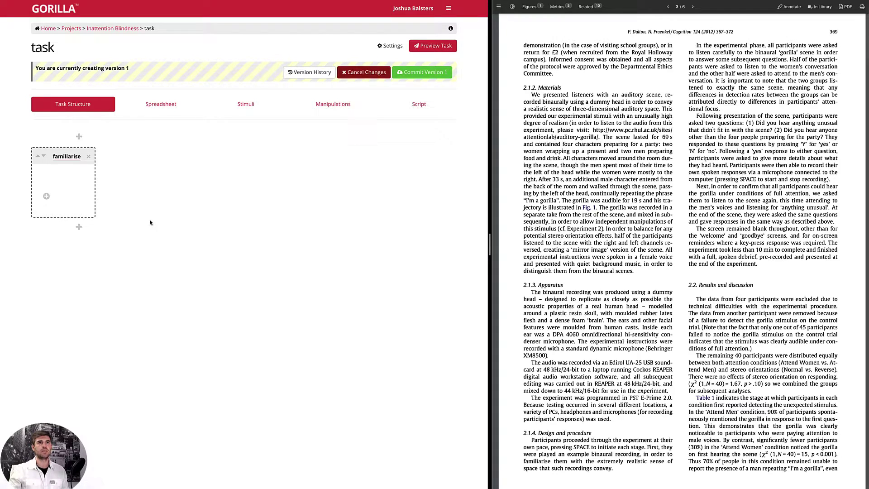
- Add a second display named "insturctions" below the familiarise display
left_click(78, 227)
type("insturciotns")
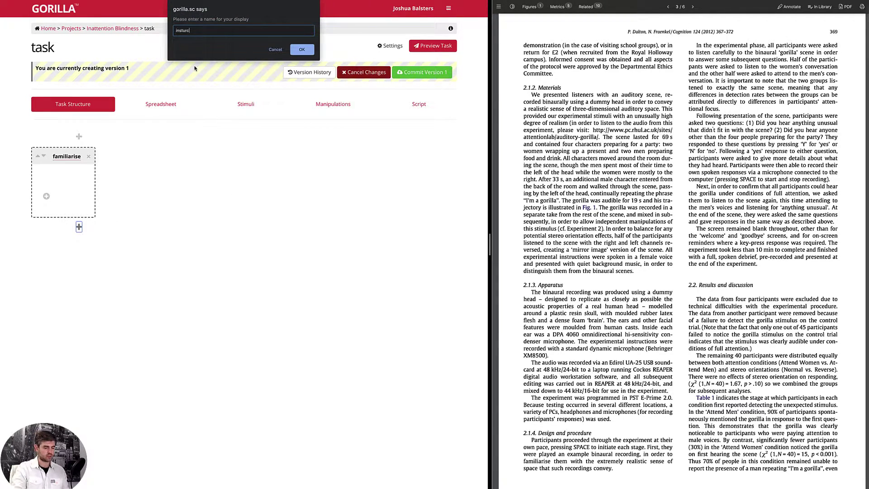
key("BackSpace")
key("BackSpace")
key("BackSpace")
key("BackSpace")
type("tions")
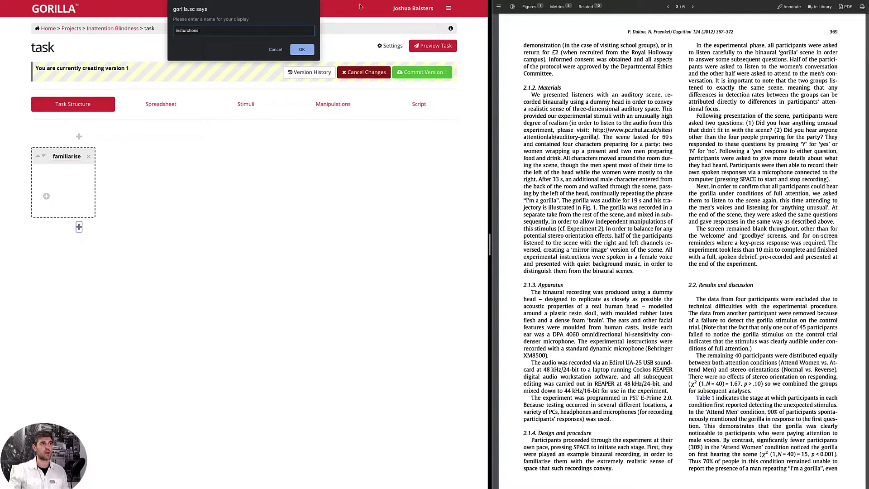
left_click(302, 49)
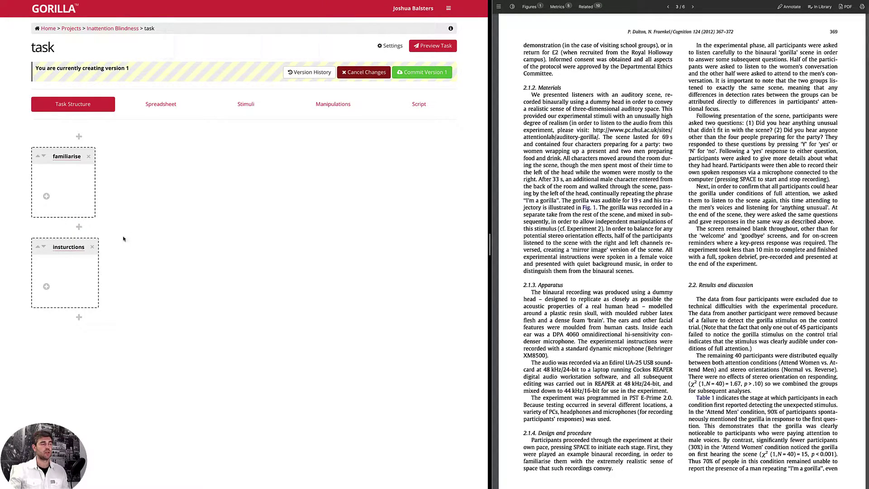
- Add a screen based on the Rich Text template to the insturctions display
left_click(46, 286)
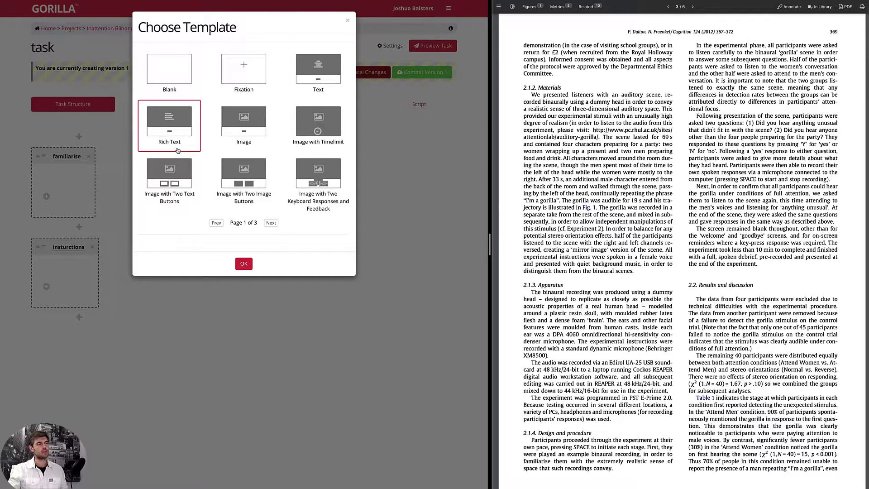
left_click(347, 20)
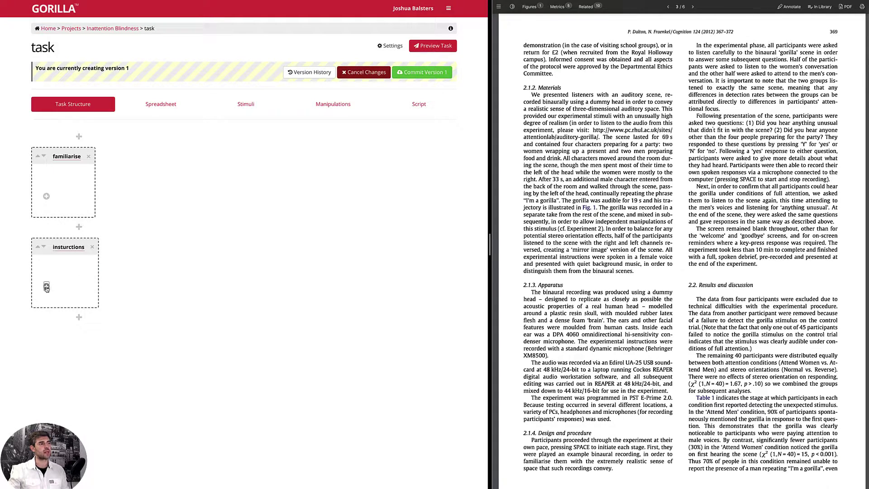
left_click(46, 287)
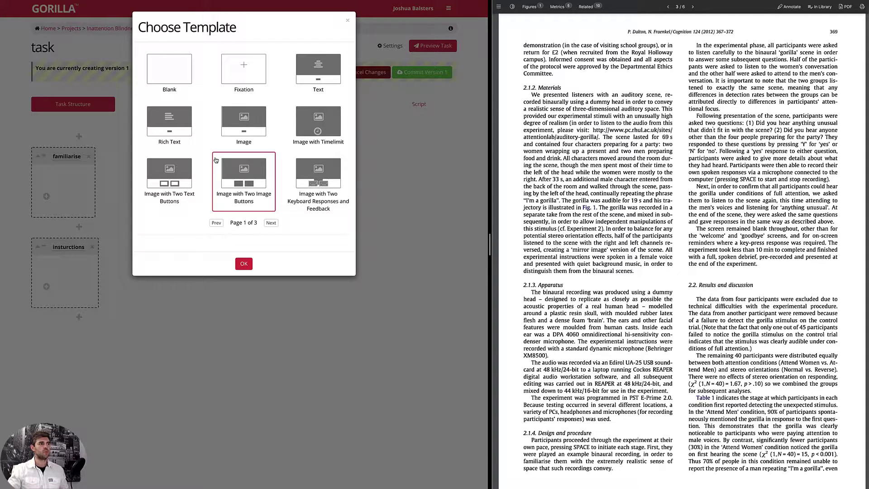
left_click(172, 137)
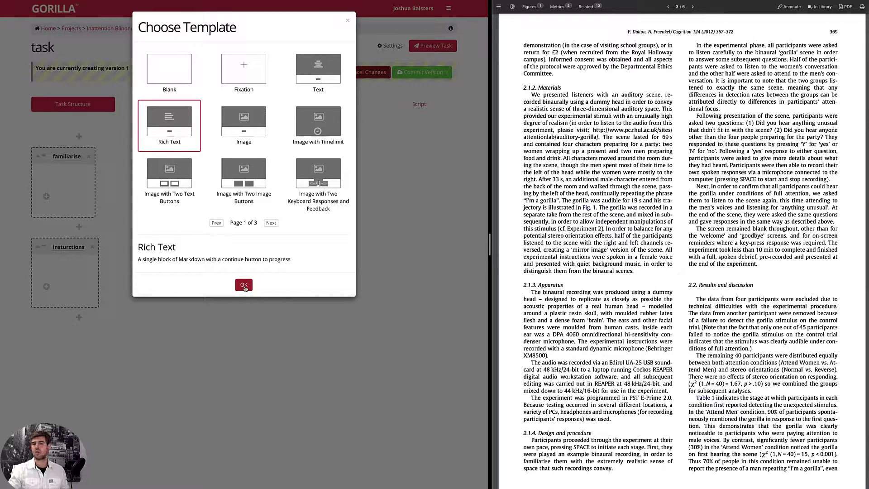
left_click(244, 285)
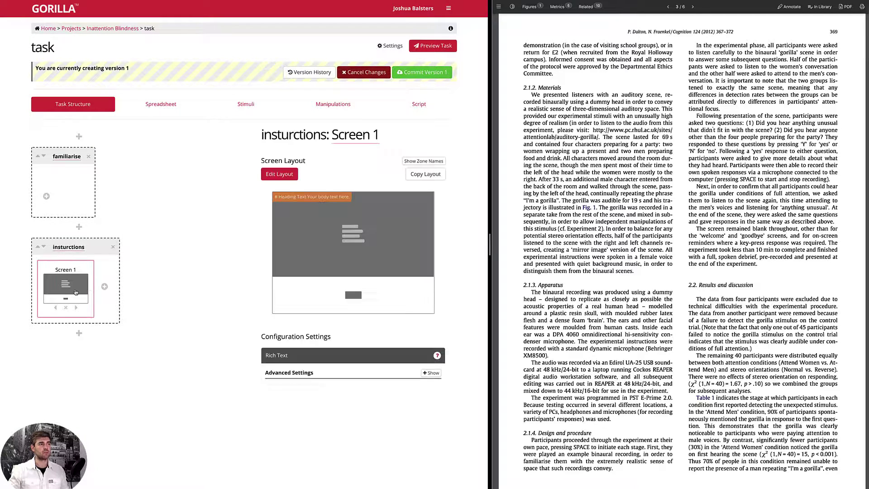
- Change the heading in the screen's static text to "Instructions" and delete the placeholder body text
left_click(327, 234)
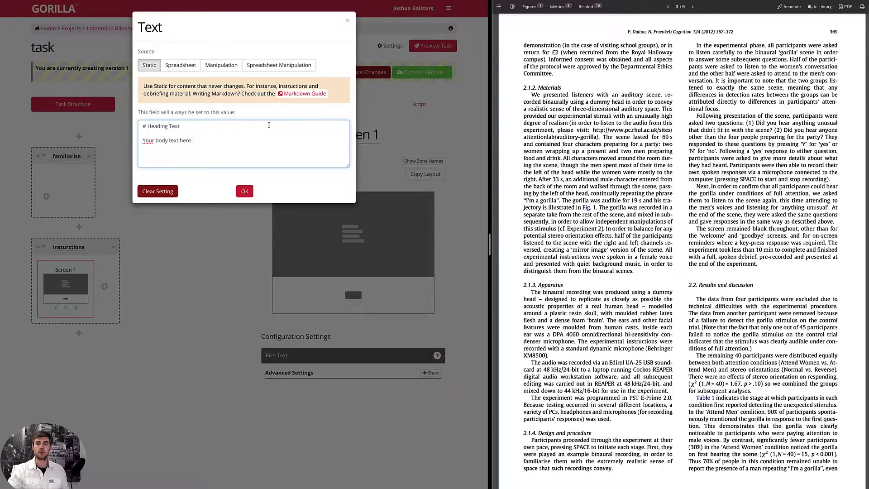
left_click_drag(219, 142, 154, 133)
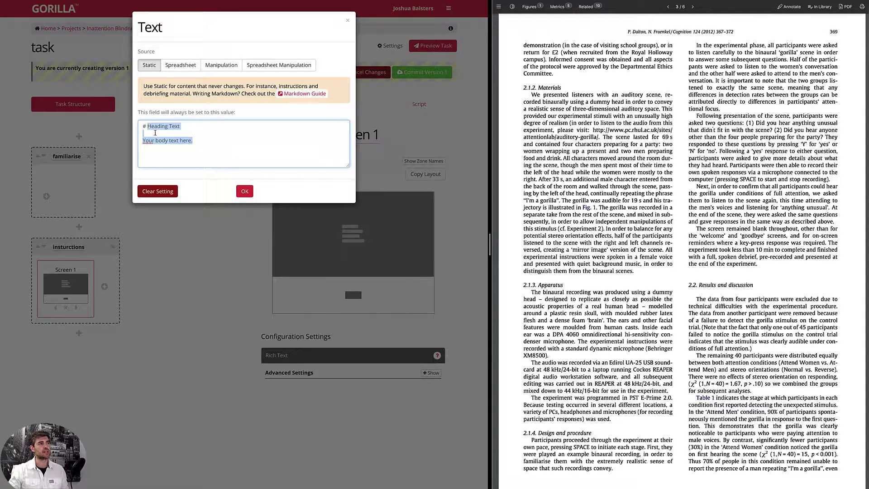
left_click(155, 132)
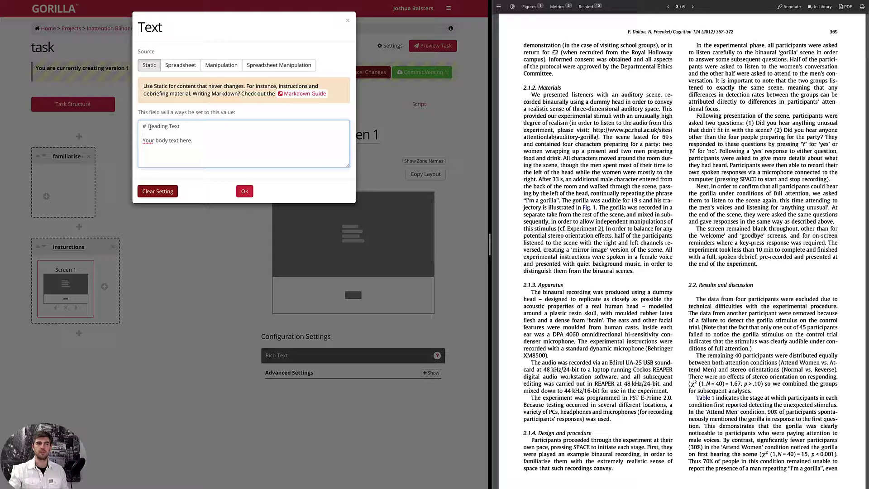
left_click_drag(181, 127, 147, 126)
key("BackSpace")
type("Instructions")
left_click_drag(194, 141, 138, 139)
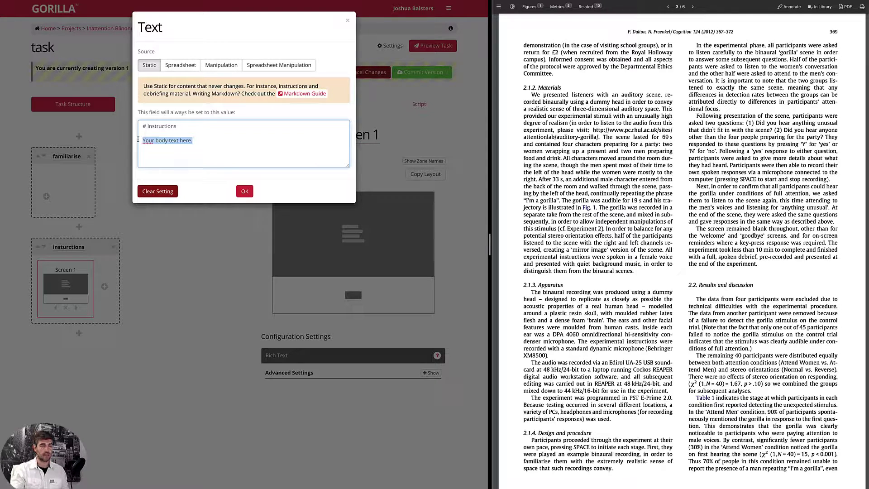
key("BackSpace")
- Copy "listen carefully to the binaural 'gorilla' scene in order to answer some subsequent questions" from the article under the heading, capitalising its first word
left_click(768, 47)
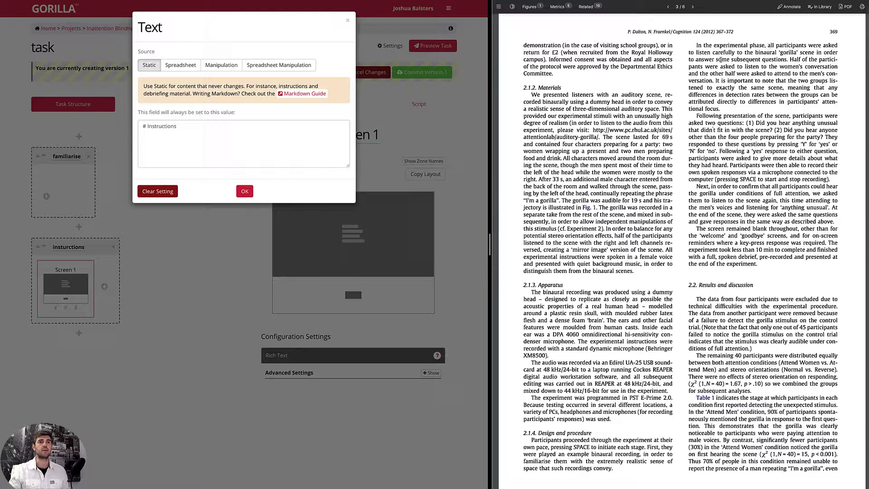
left_click_drag(696, 53, 786, 59)
key("ctrl+c")
left_click(171, 149)
key("Return")
key("Return")
key("ctrl+v")
key("BackSpace")
type("L")
- Remove the word "gorilla" and its quotation marks from the instruction sentence and end it with a full stop
double_click(227, 141)
key("BackSpace")
key("BackSpace")
key("Delete")
key("BackSpace")
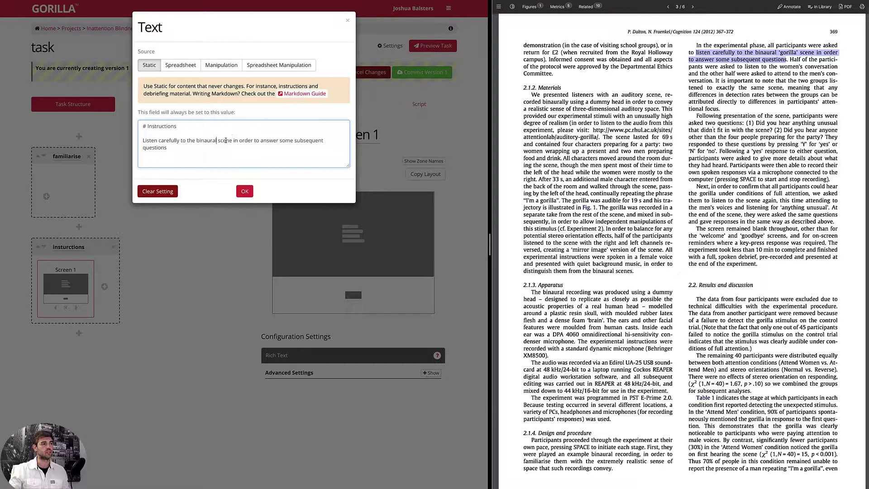
type(".")
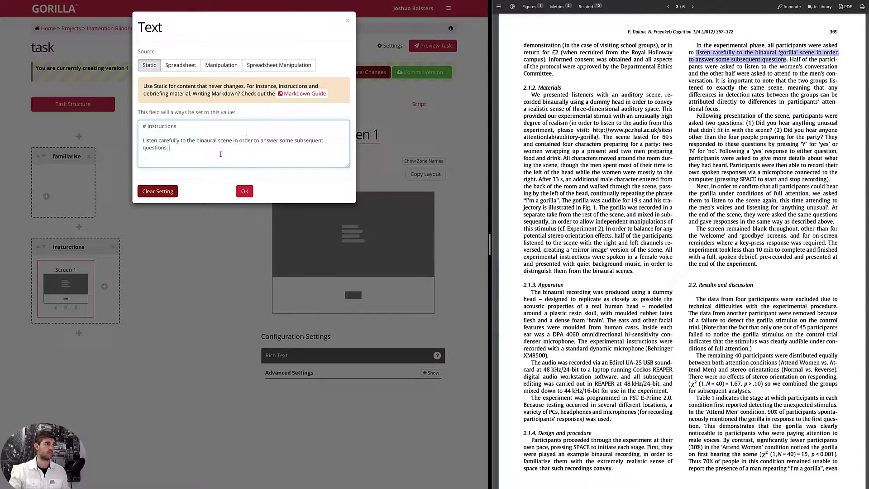
- Add a new paragraph reading "Please pay attention to the womens conversation" below the listening instruction
key("Return")
type("Pleas")
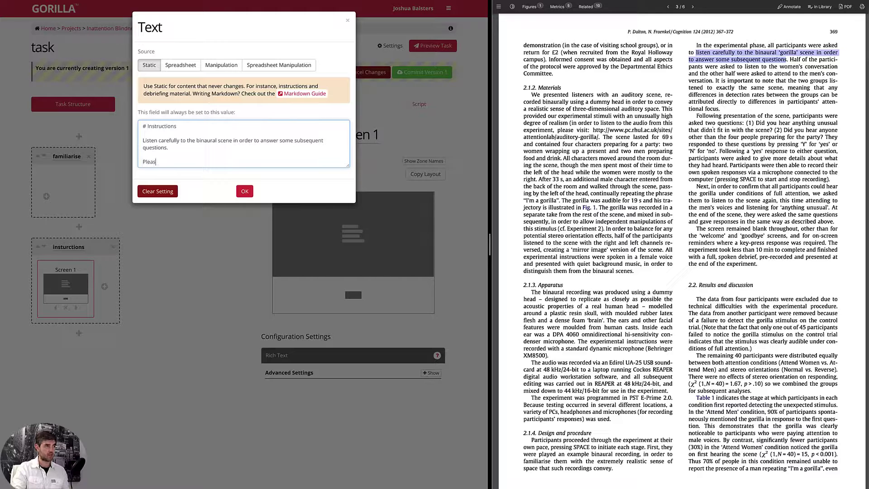
type("e pay attentio")
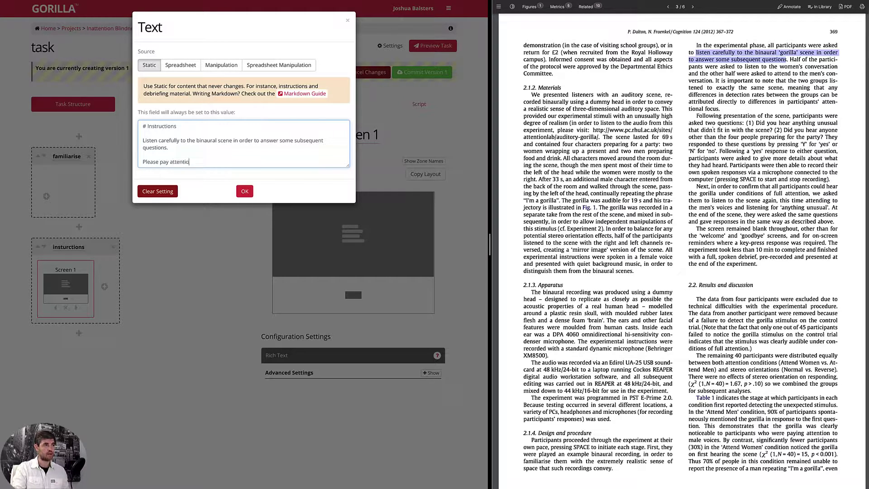
type("n to the wome")
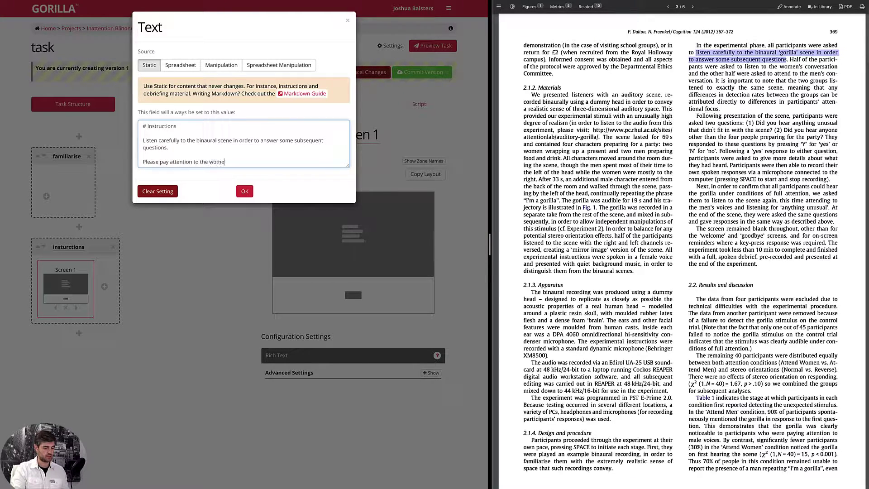
type("ns conversations")
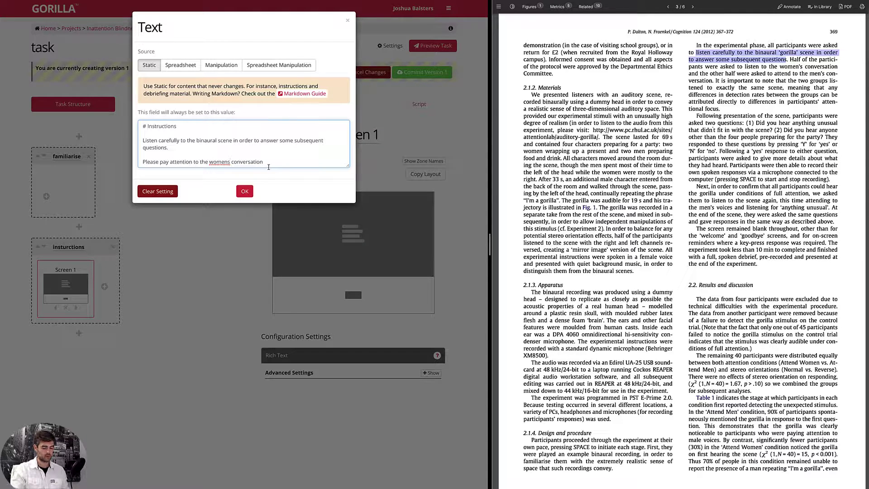
- Make the word "womens" bold with Markdown double asterisks and save the instruction text
type("**")
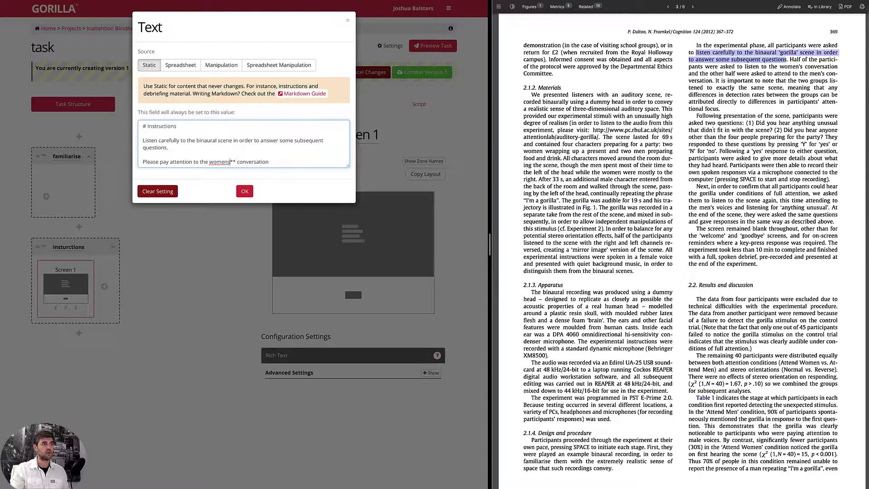
left_click(209, 161)
type("**")
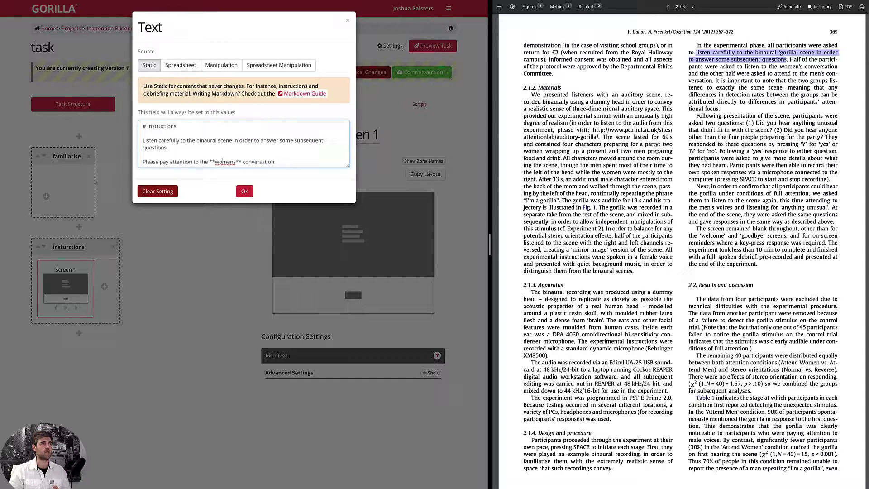
left_click(245, 191)
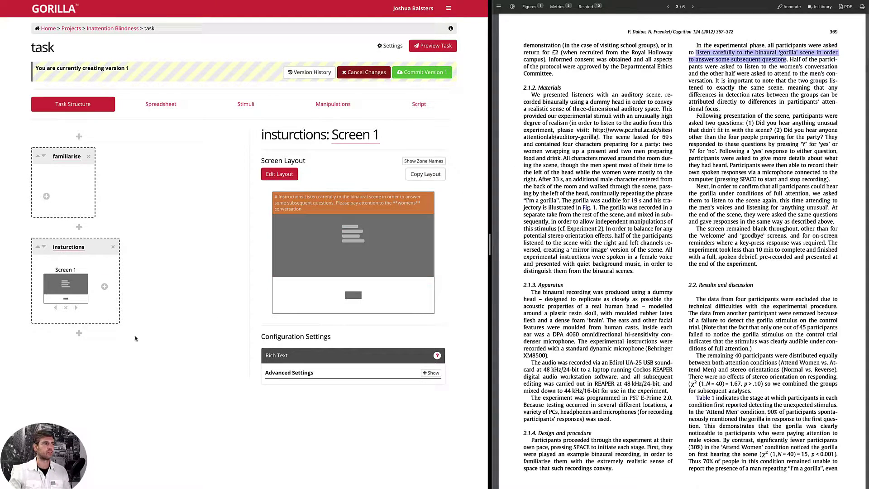
- Add a new display named "task" after the insturctions display
left_click(79, 333)
type("task")
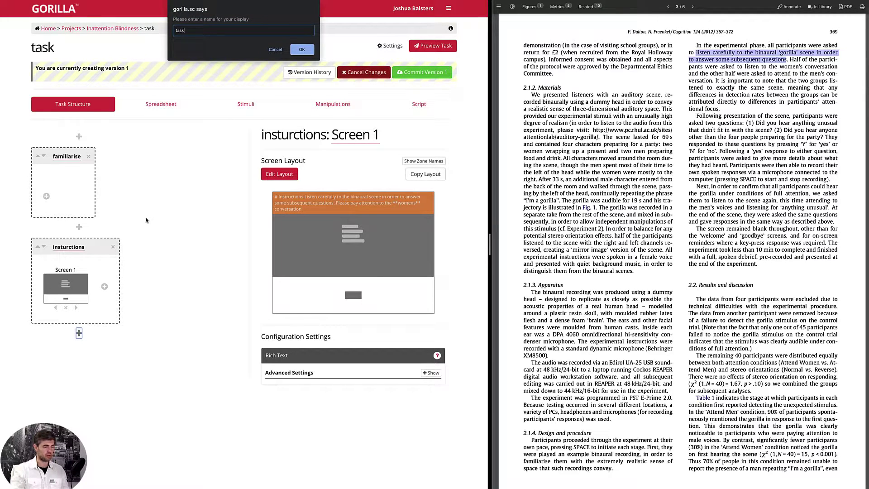
left_click(301, 49)
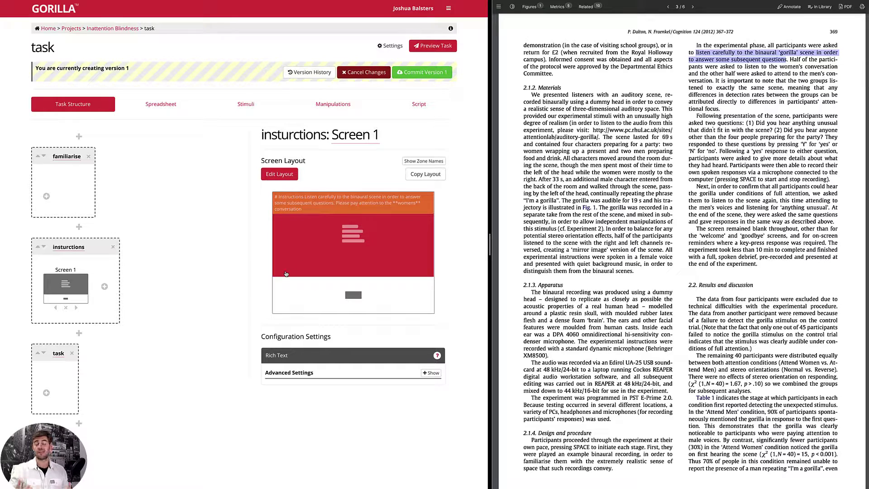
- Look through the available screen templates and add a Blank screen to the task display
left_click(47, 393)
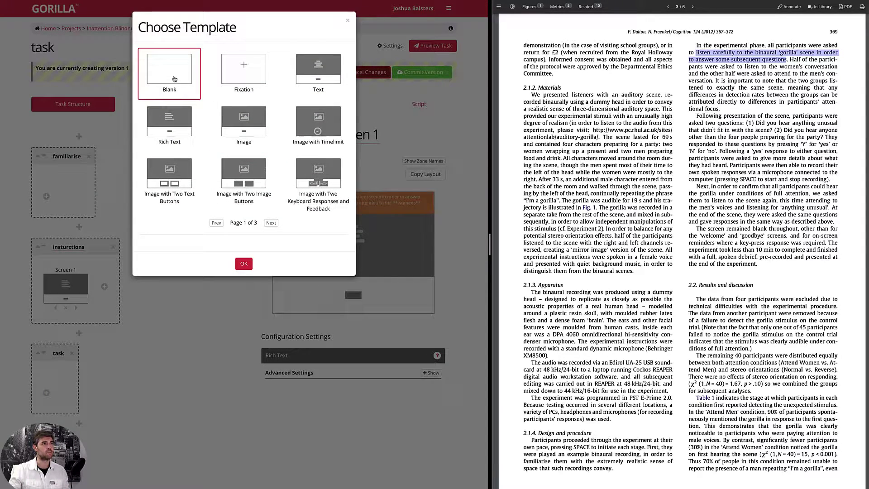
left_click(271, 223)
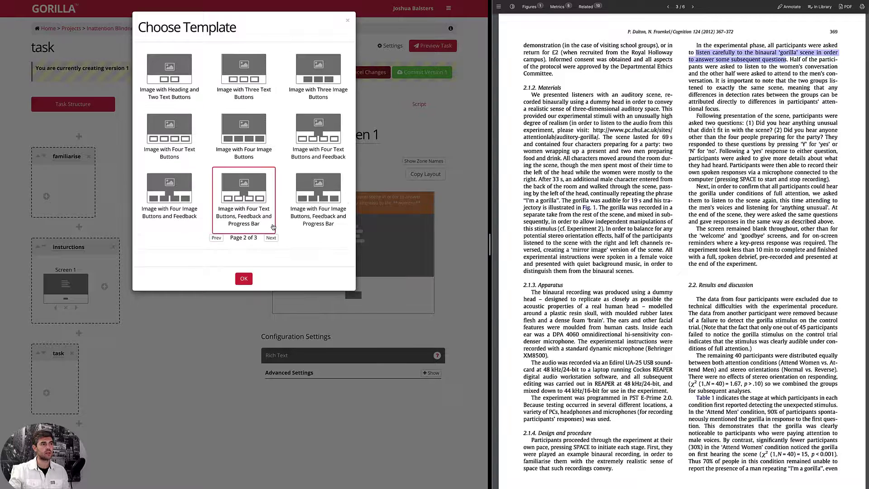
left_click(271, 238)
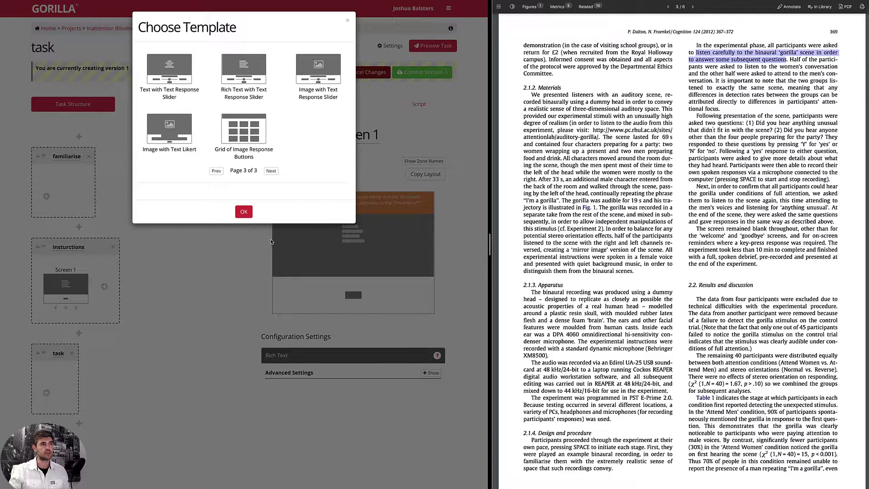
left_click(217, 173)
left_click(216, 238)
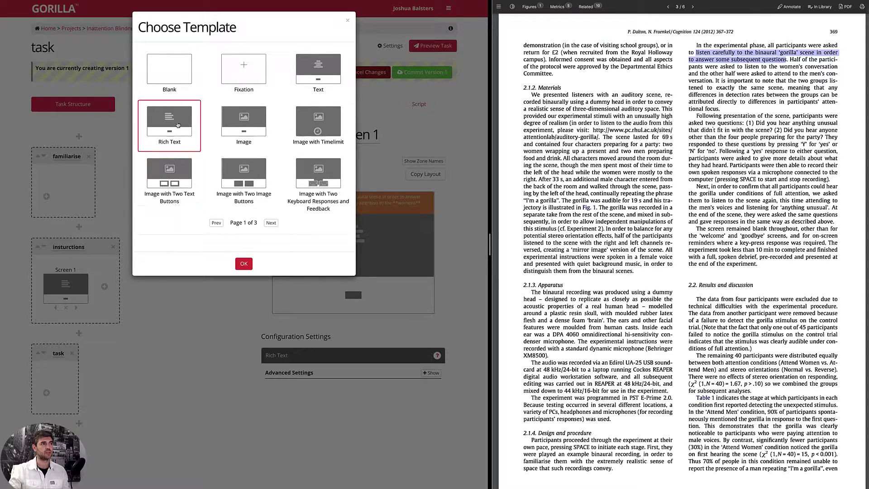
left_click(169, 84)
left_click(244, 285)
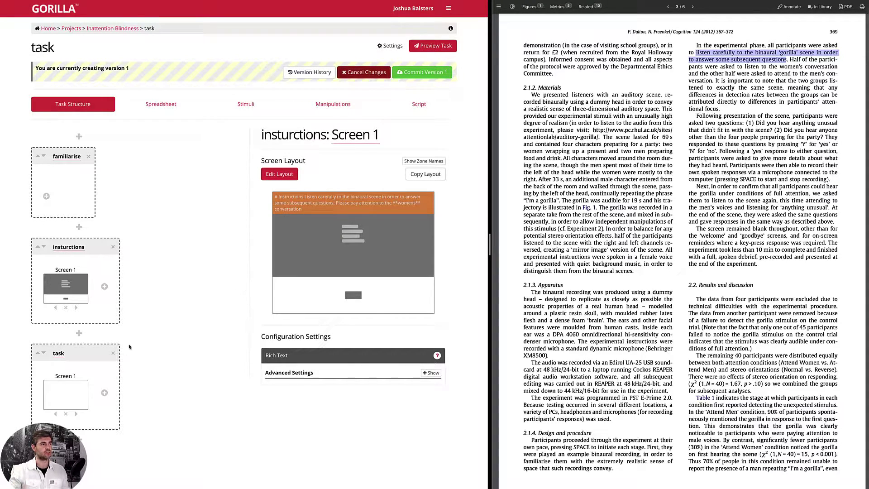
- Add a zone to the layout of the task display's blank screen and make it a Web Audio content zone
left_click(65, 396)
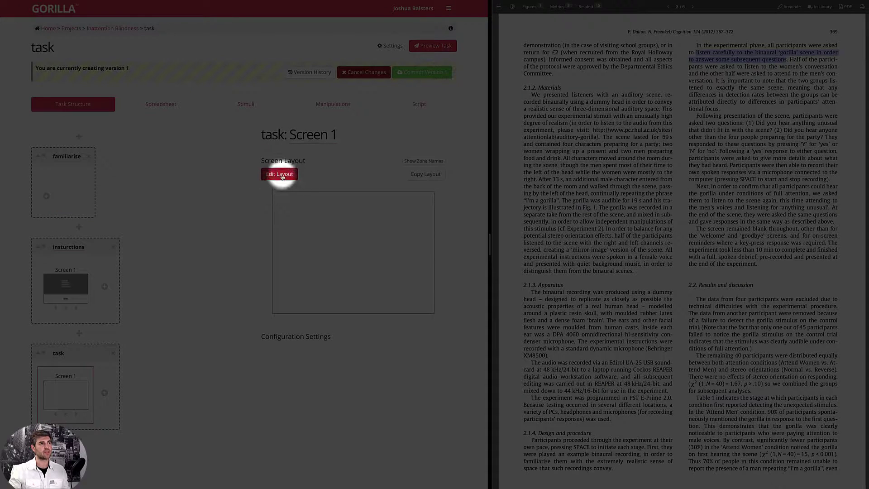
left_click(280, 176)
left_click(280, 175)
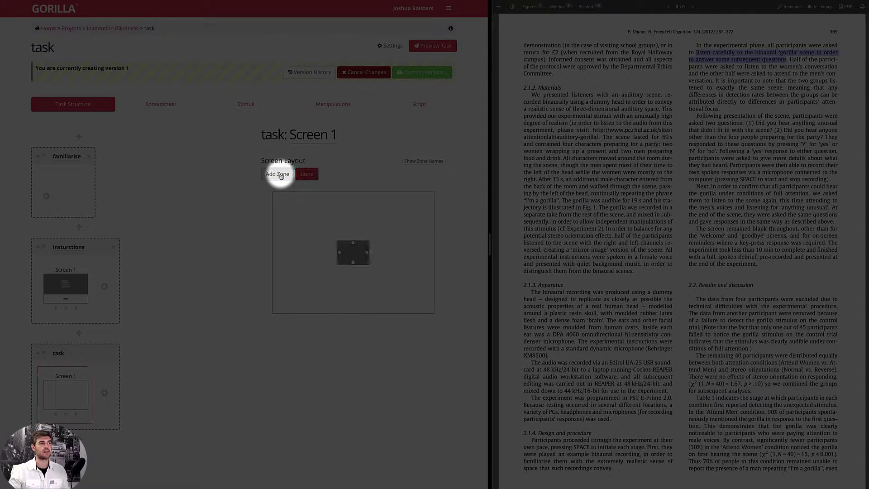
left_click(352, 257)
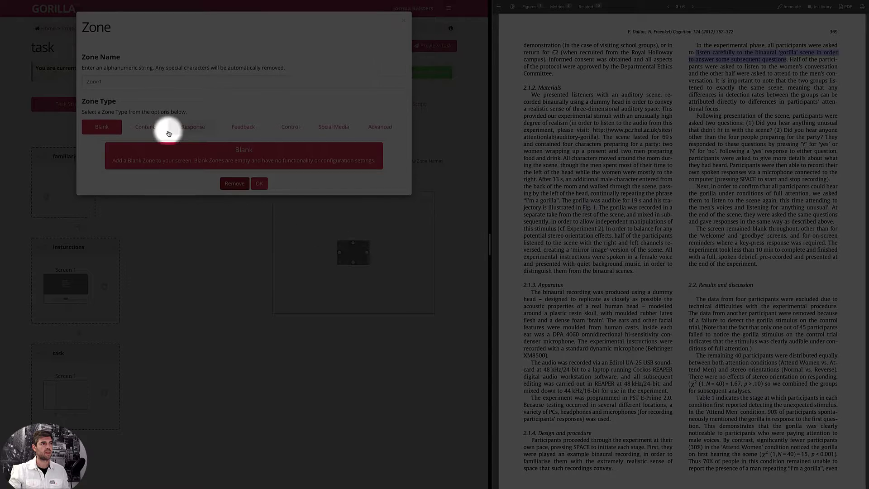
left_click(144, 133)
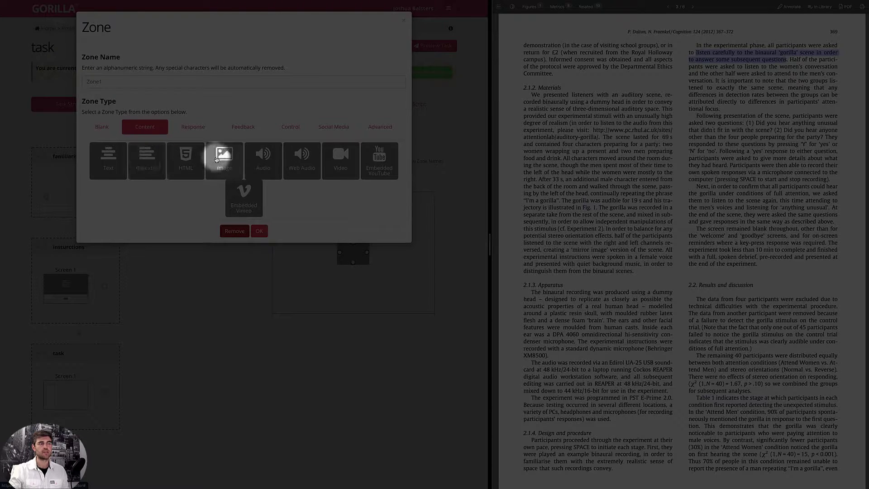
left_click(302, 165)
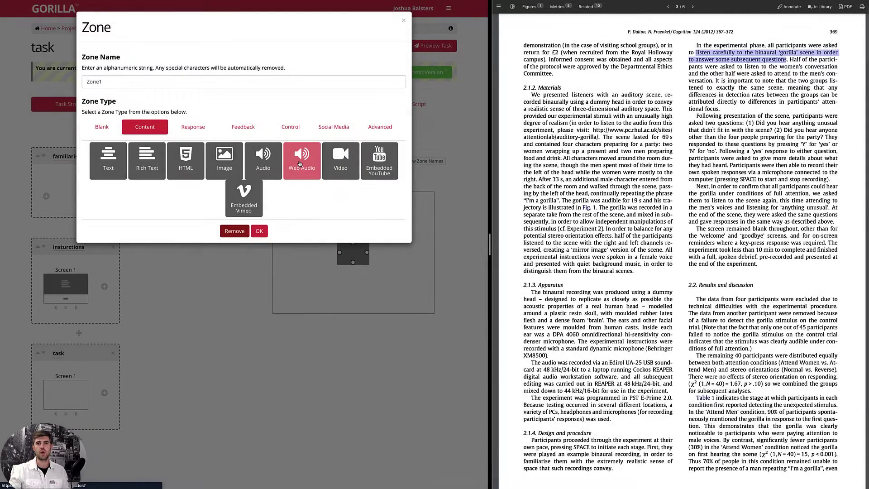
left_click(259, 231)
left_click(306, 174)
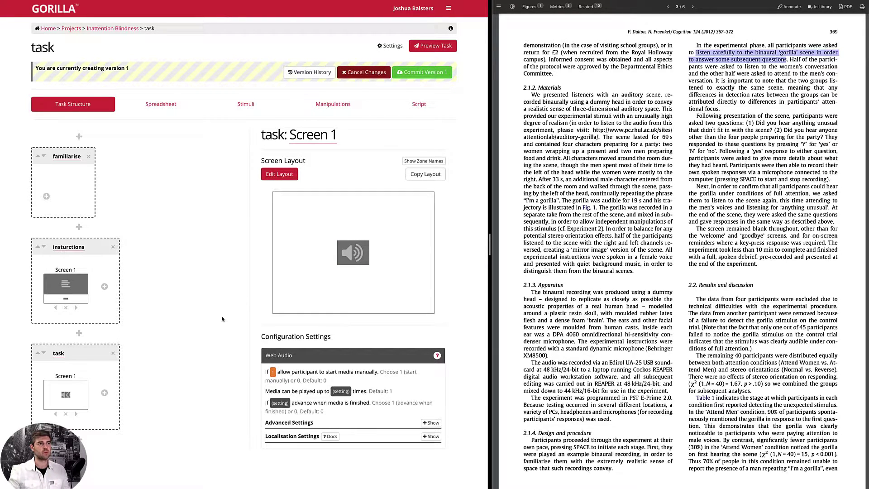
- Add a second screen to the task display based on the Image with Two Text Buttons template
left_click(105, 393)
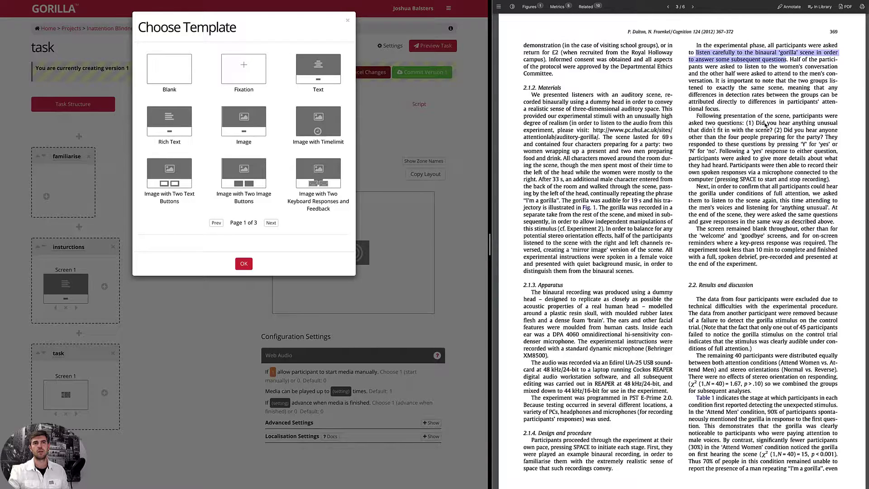
left_click(175, 176)
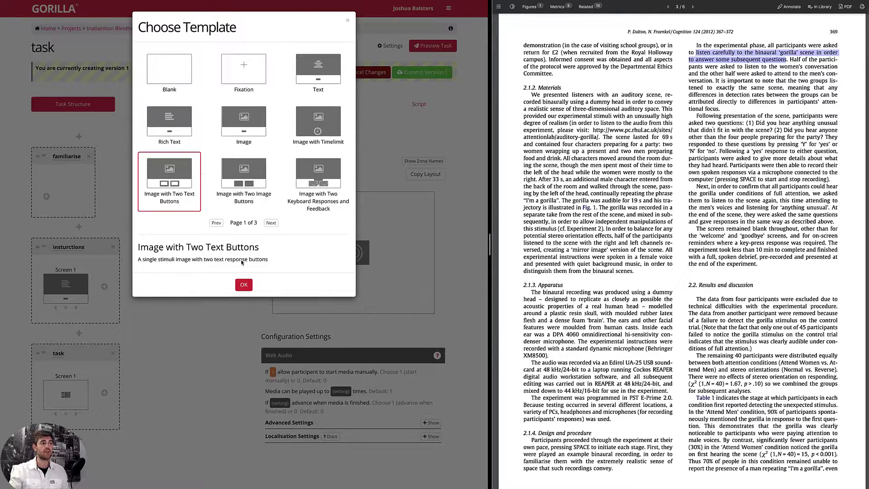
left_click(244, 285)
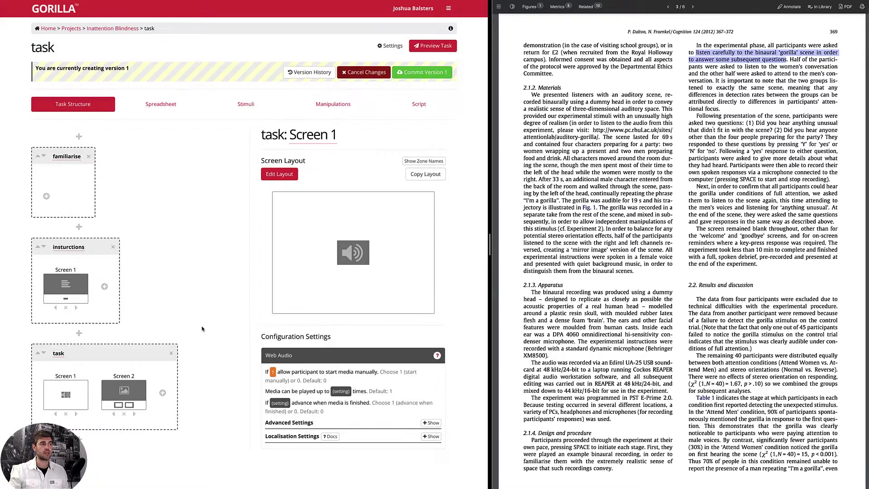
- Change the large content zone of the task display's Screen 2 from Image to Rich Text and finish the layout edit
left_click(280, 176)
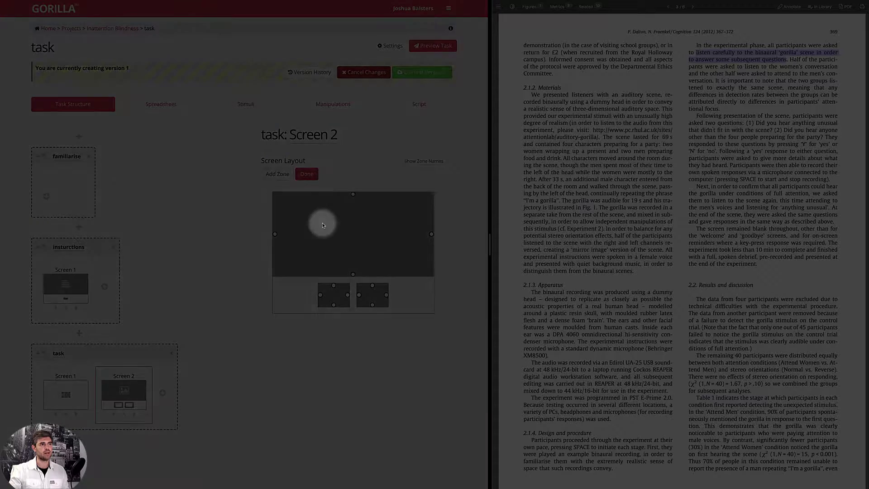
left_click(323, 225)
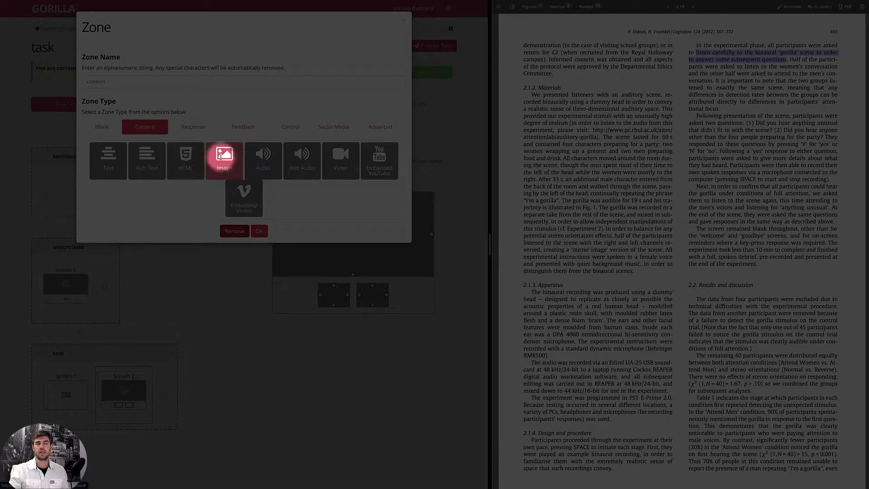
left_click(259, 231)
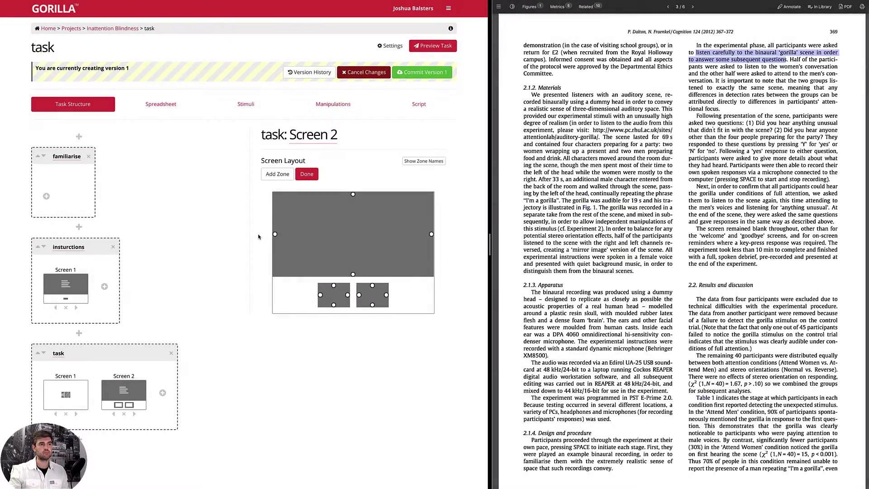
left_click(307, 173)
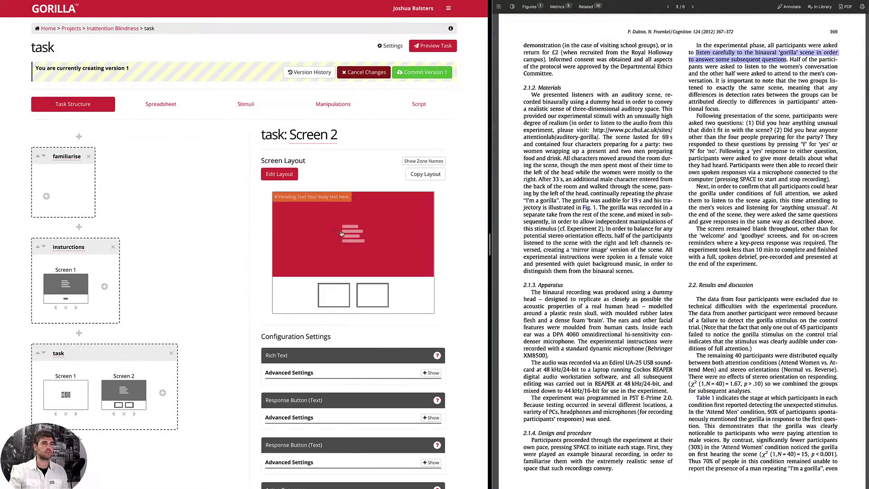
- Copy "Did you hear anything unusual that didn't fit in with the scene?" from the article to replace Screen 2's placeholder heading and body text
left_click_drag(756, 122, 772, 130)
key("ctrl+c")
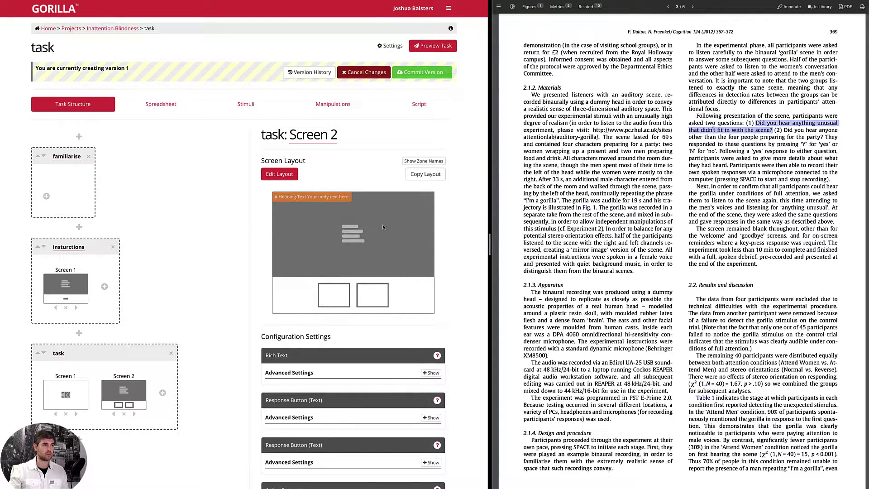
left_click(334, 224)
left_click_drag(193, 140, 149, 129)
key("ctrl+v")
left_click(244, 191)
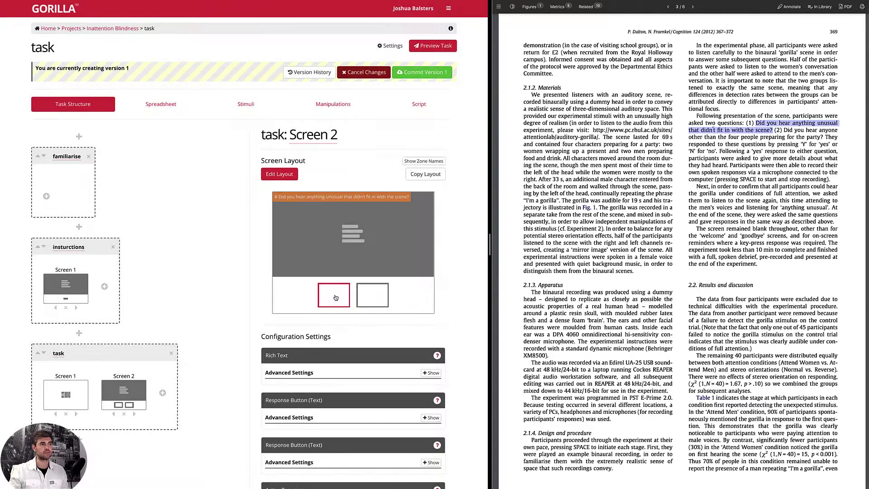
- Label the two response buttons on Screen 2 "Yes" and "No" as static content
left_click(335, 297)
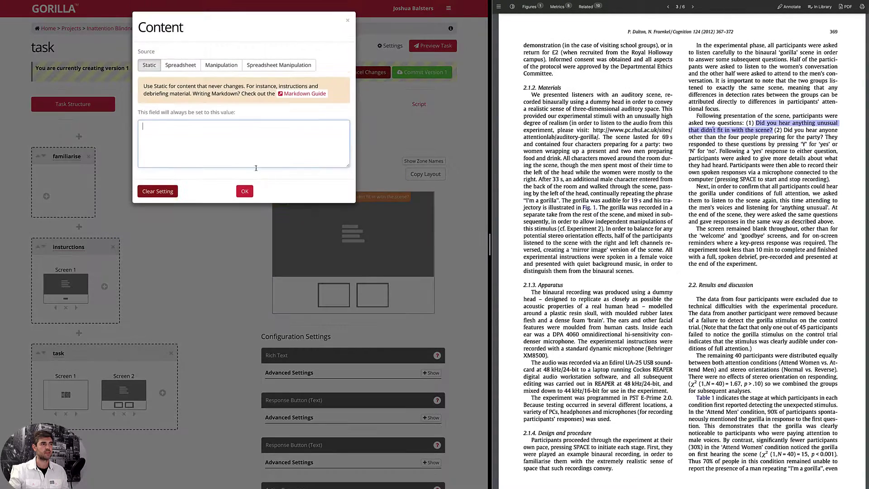
type("Yes")
left_click(244, 191)
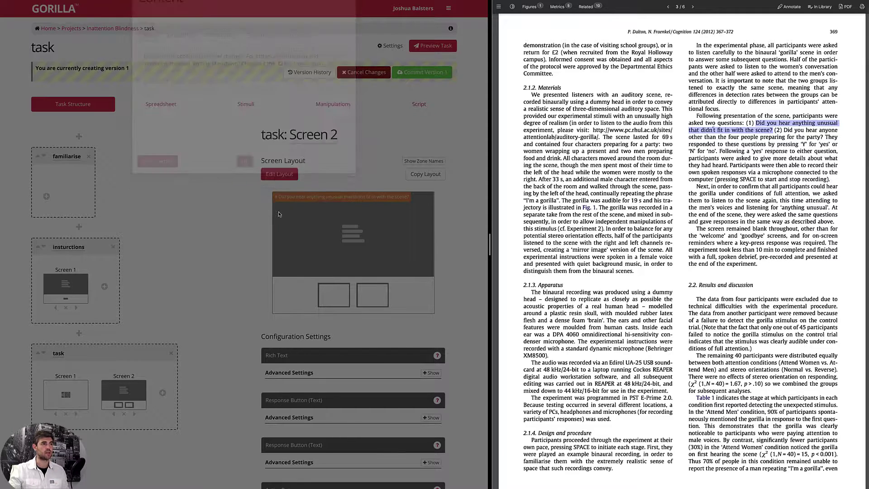
type("No")
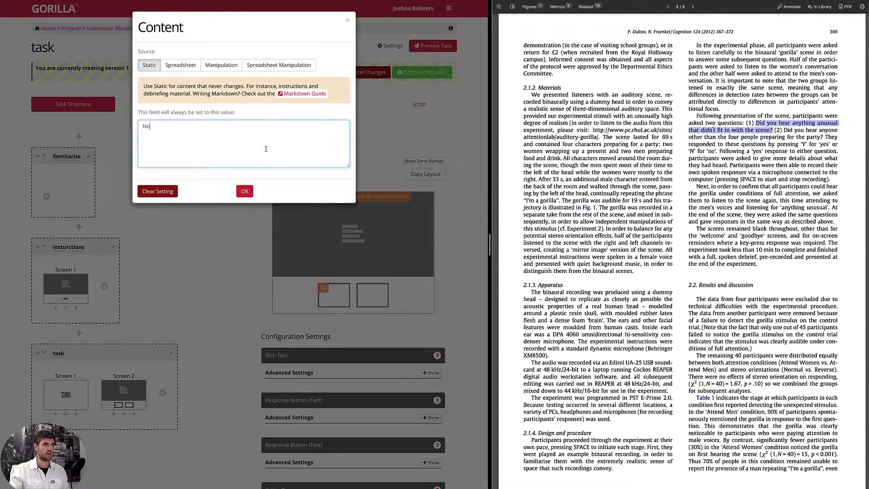
left_click(244, 191)
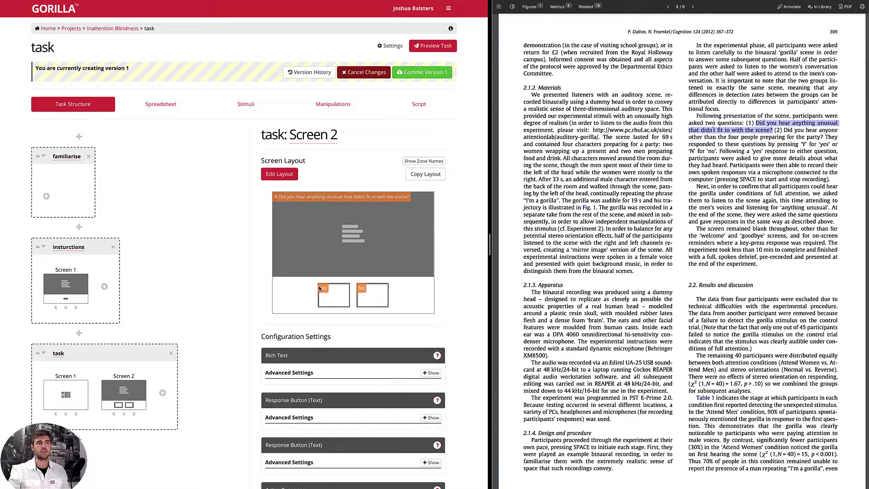
- Add a third screen to the task display based on the Blank template and open it
left_click(162, 392)
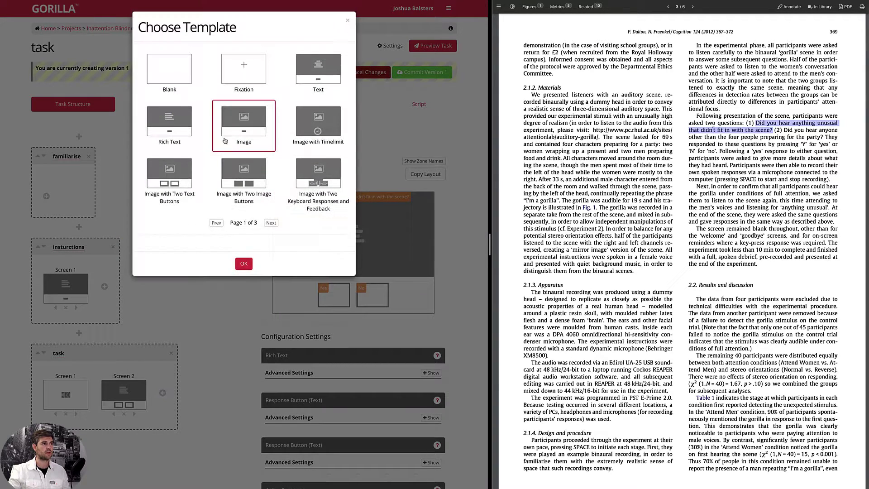
left_click(177, 90)
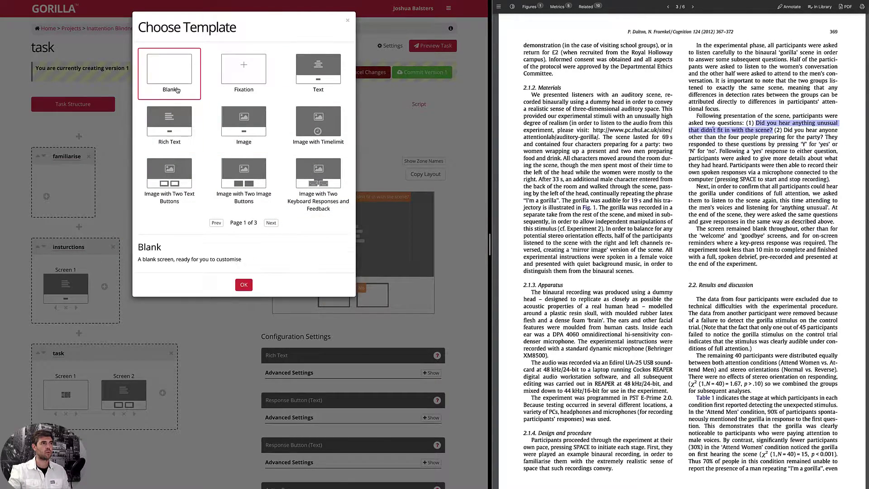
left_click(243, 285)
left_click(175, 409)
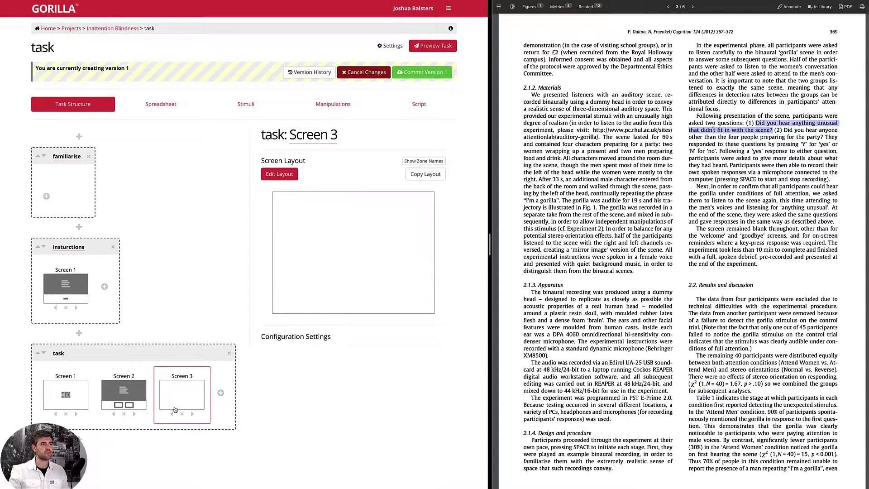
- Add a Response Text Entry zone to Screen 3, place it slightly below the centre and widen it across most of the screen
left_click(280, 174)
left_click(277, 175)
left_click(352, 255)
left_click(353, 254)
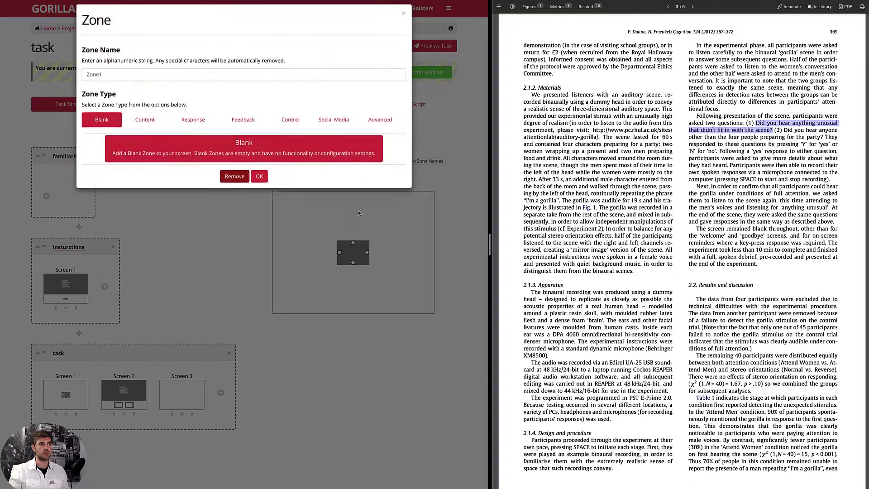
left_click(380, 126)
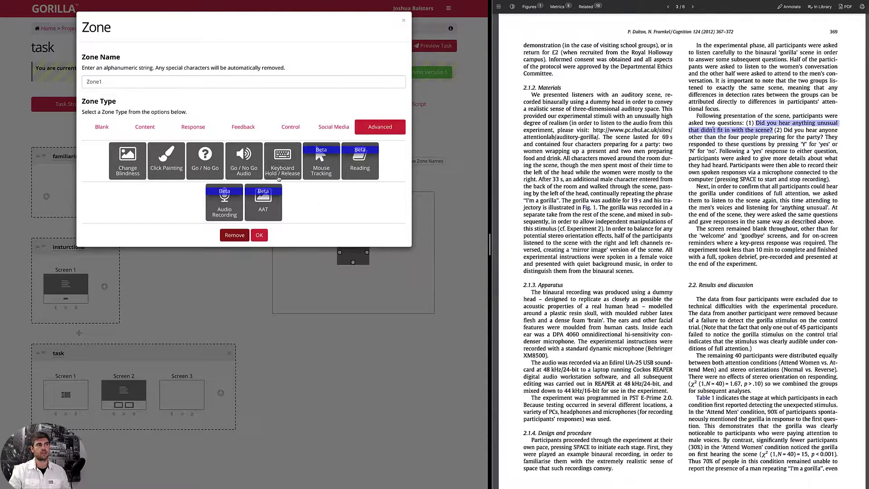
left_click(140, 128)
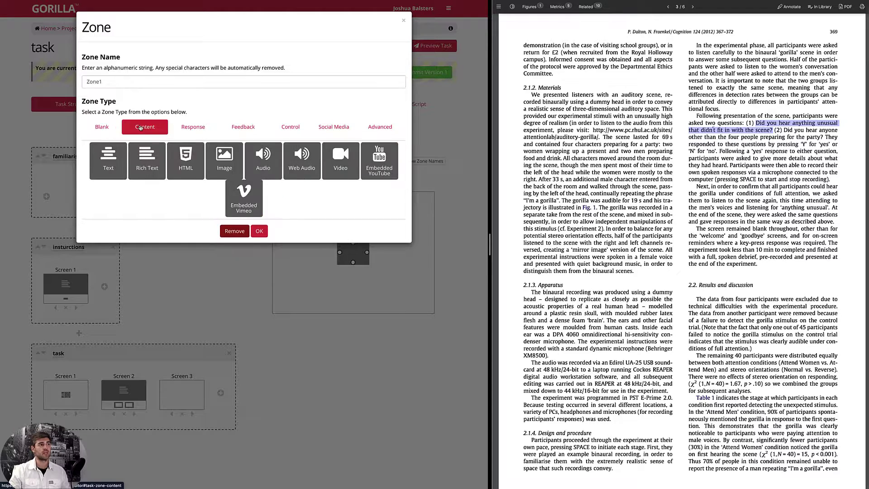
left_click(193, 127)
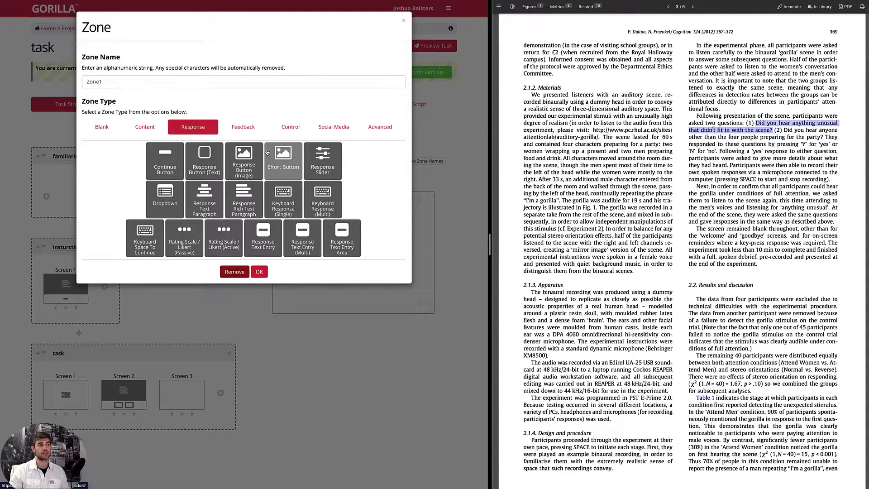
left_click(263, 244)
left_click(258, 272)
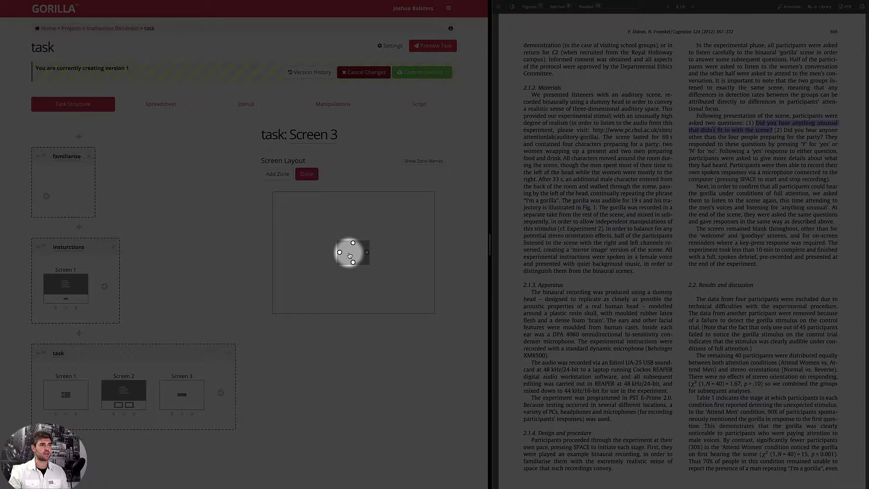
left_click_drag(349, 256, 291, 270)
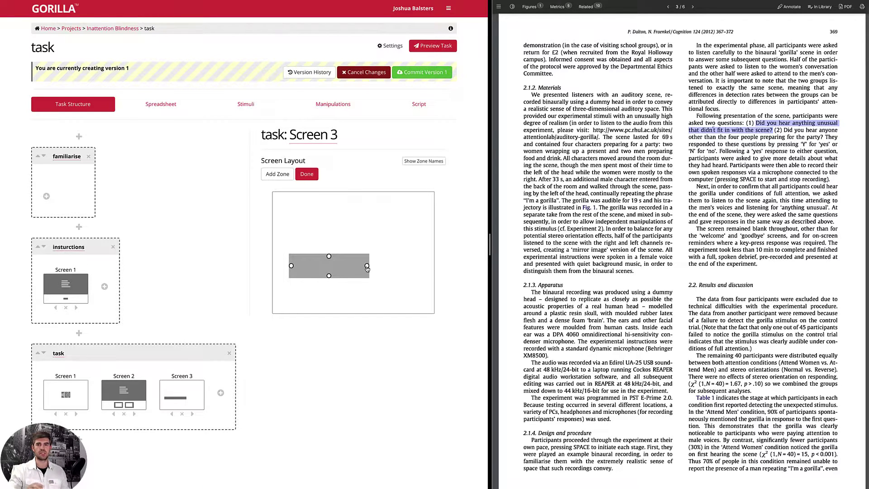
left_click_drag(367, 269, 414, 270)
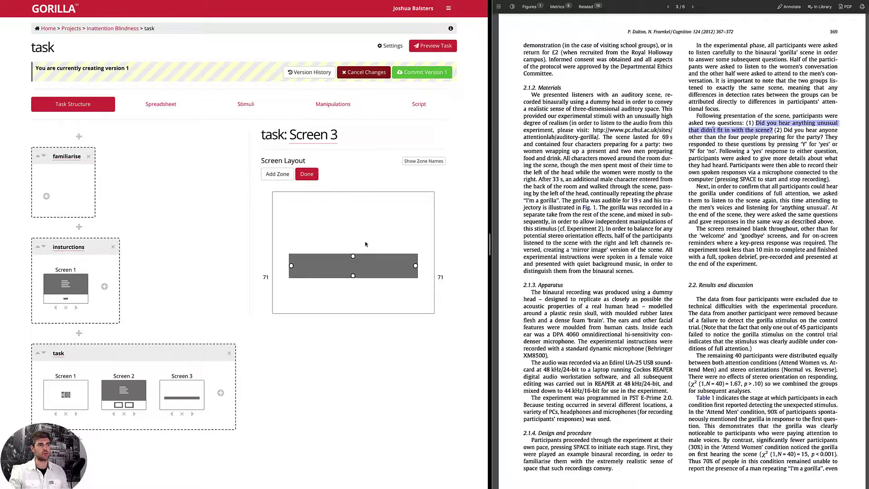
- Add a Rich Text zone directly above Screen 3's text entry zone, widen it to the same width and finish the layout edit
left_click(281, 177)
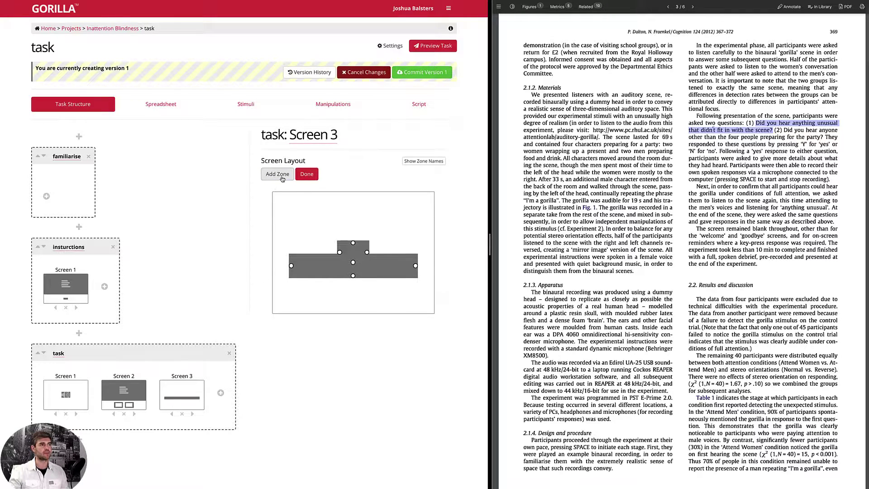
mouse_move(352, 257)
left_mouse_down()
mouse_move(352, 238)
mouse_move(353, 253)
left_mouse_up()
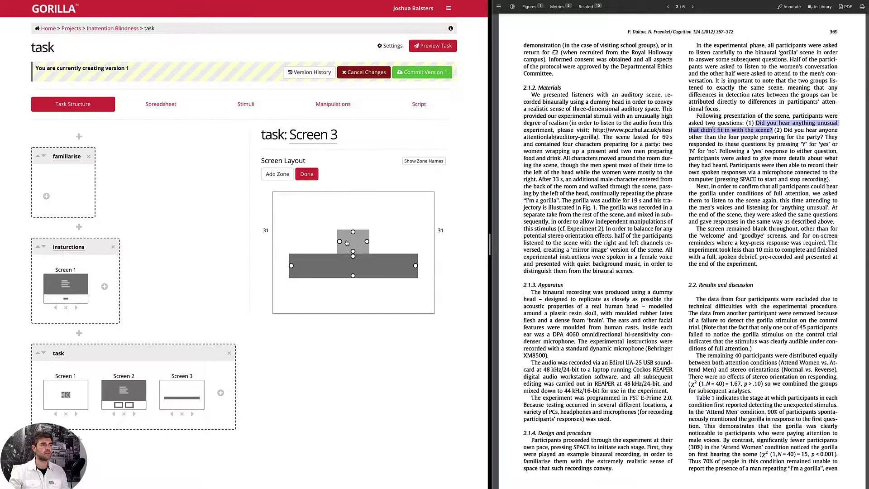
double_click(347, 243)
left_click(145, 126)
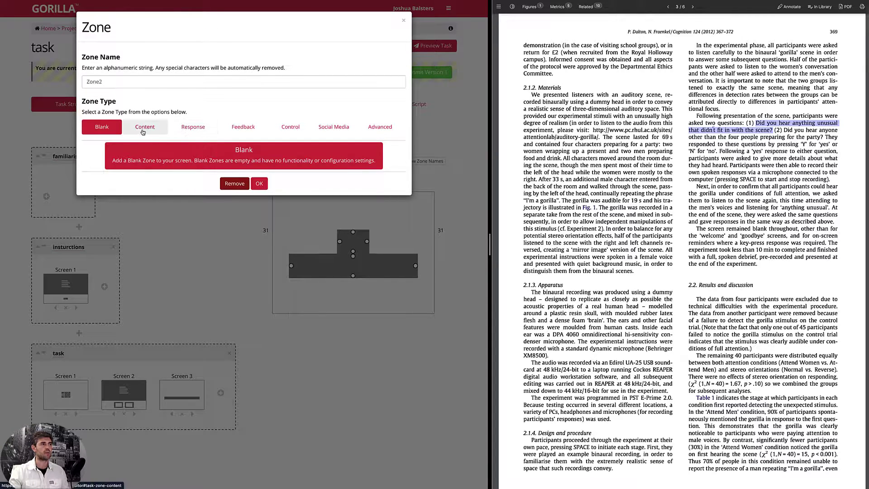
left_click(163, 170)
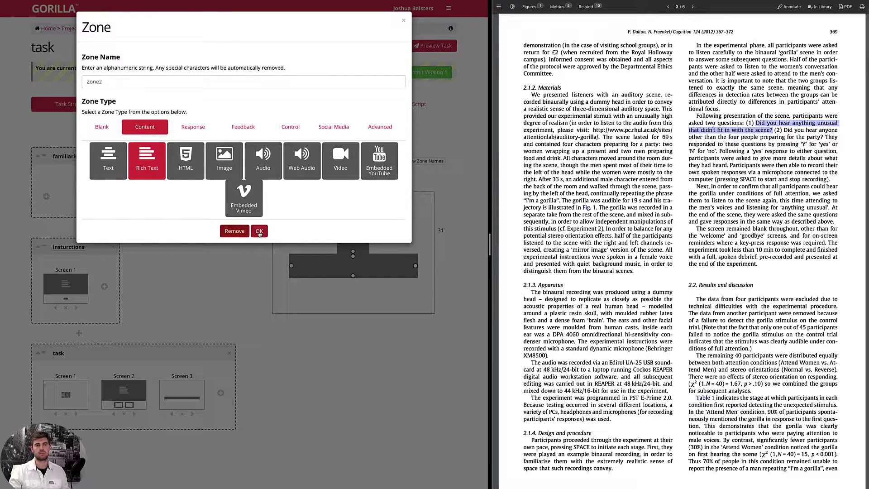
left_click(259, 232)
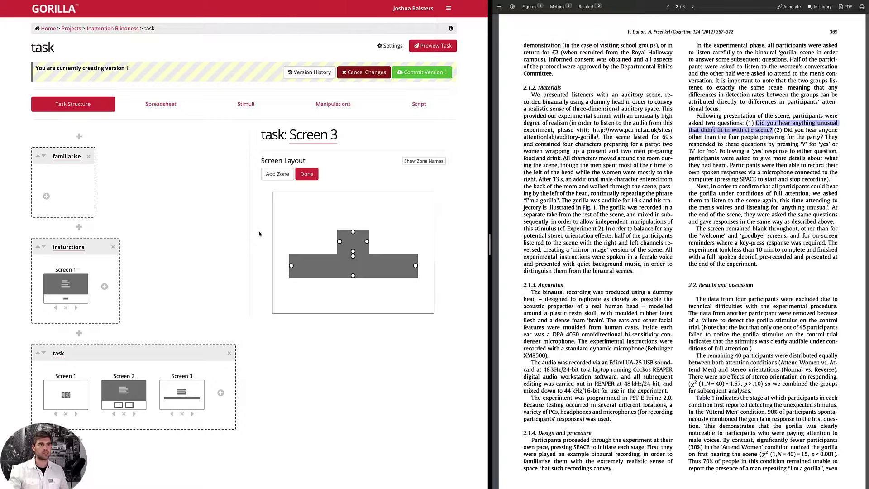
left_click_drag(339, 242, 292, 244)
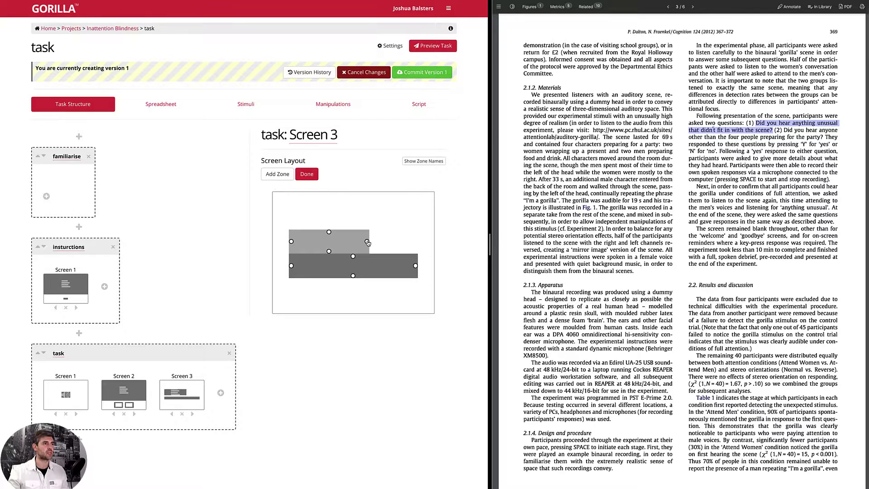
left_click_drag(368, 243, 415, 242)
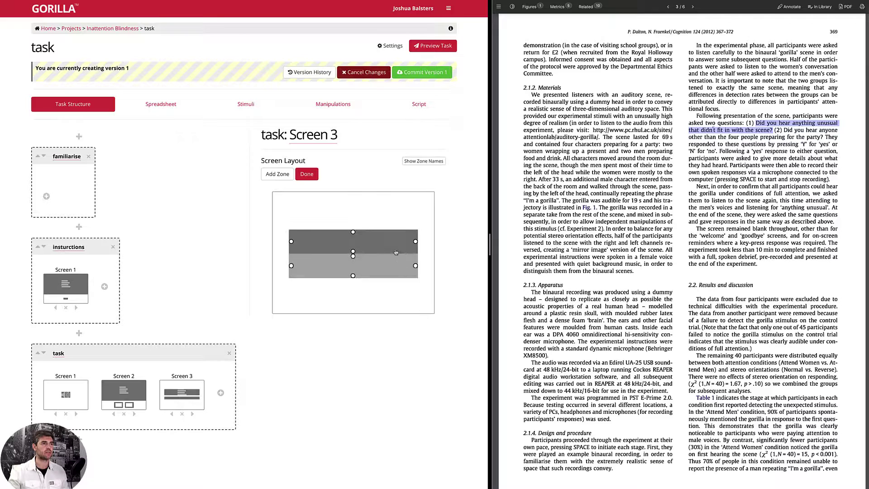
left_click(307, 175)
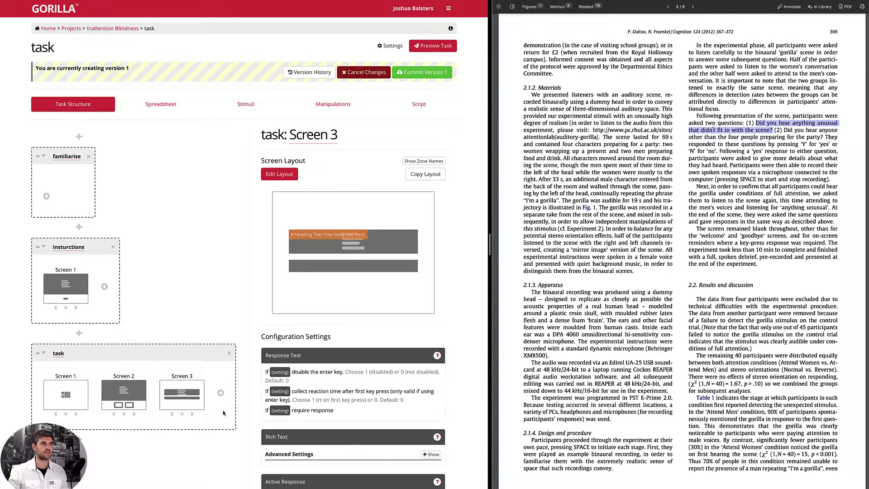
- Open Screen 3's rich text for editing and copy "details about what they had heard" from the article
left_click(330, 248)
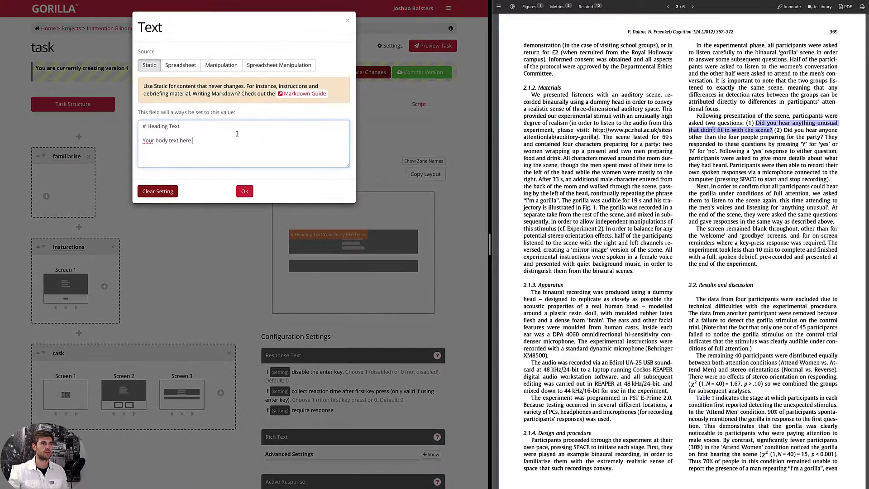
left_click(770, 157)
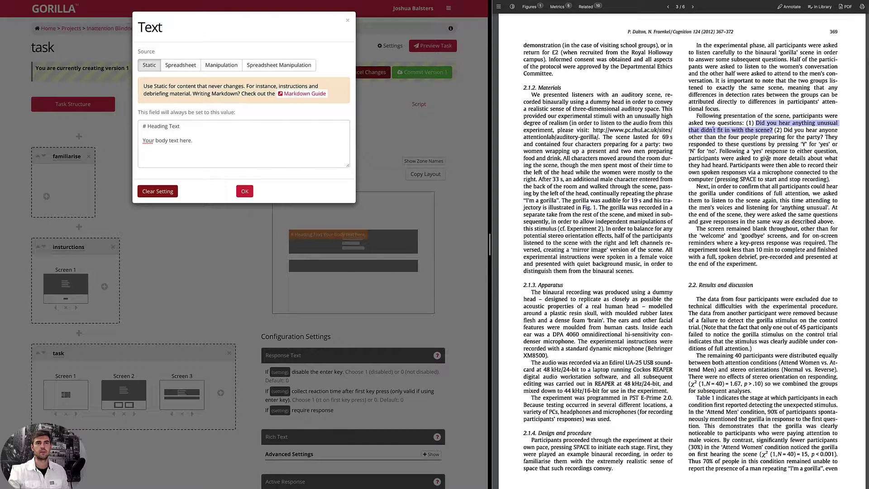
left_click_drag(788, 159, 730, 165)
key("ctrl+c")
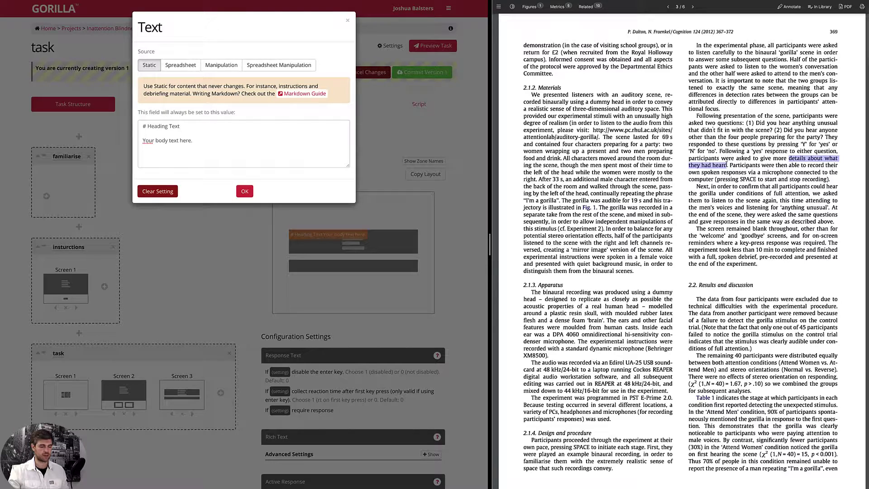
- Replace the placeholder heading and body text with the heading "# Please write down any details about what they had heard", reusing the copied phrase
left_click_drag(196, 147, 148, 126)
key("BackSpace")
type("PL")
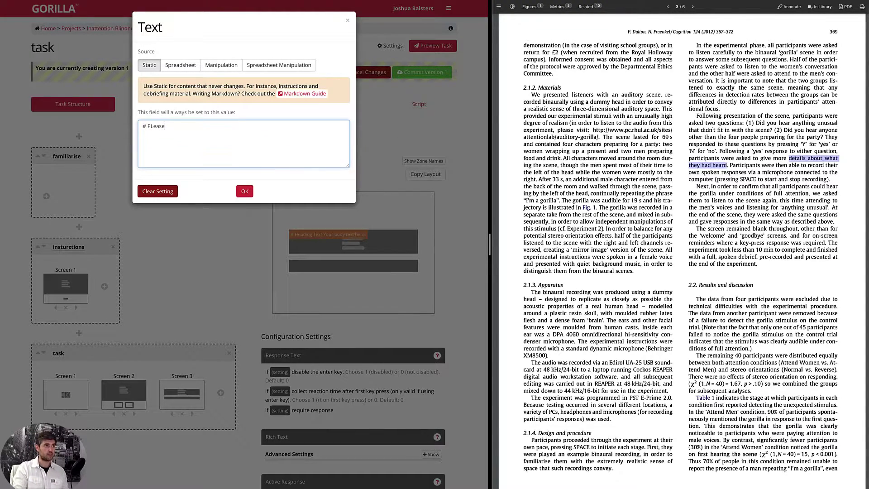
key("BackSpace")
type("lease ")
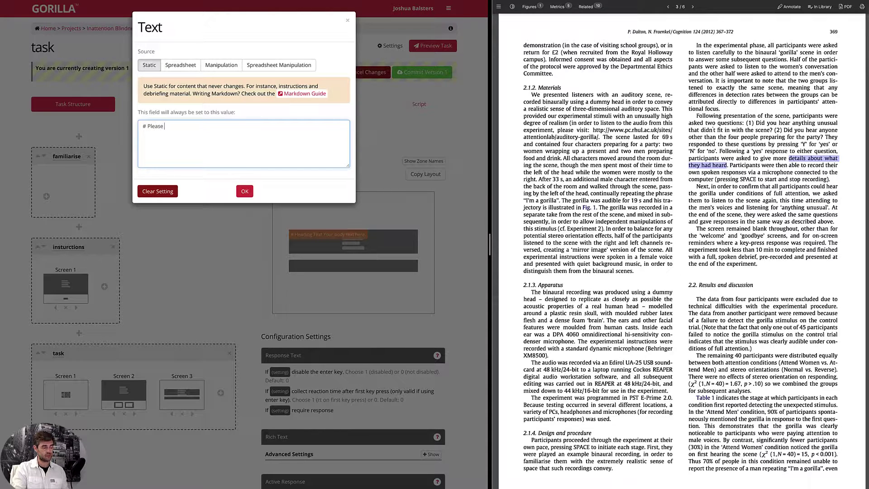
type("write down any ")
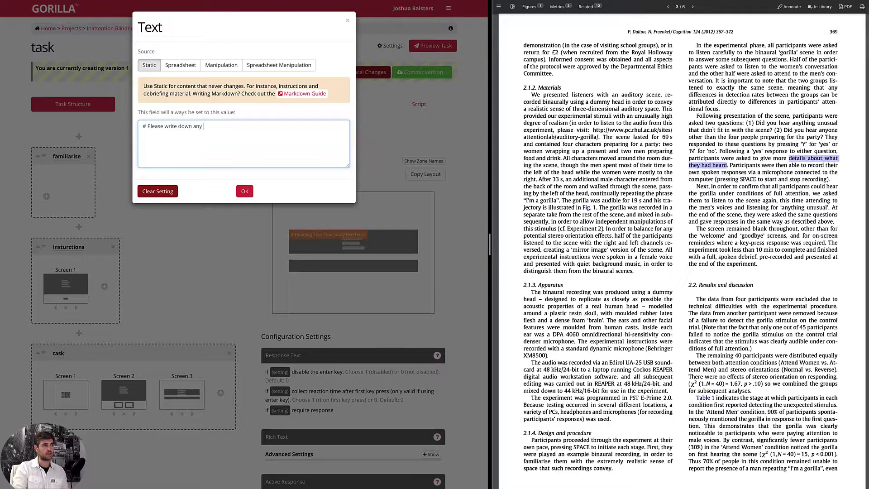
type("details")
key("ctrl+v")
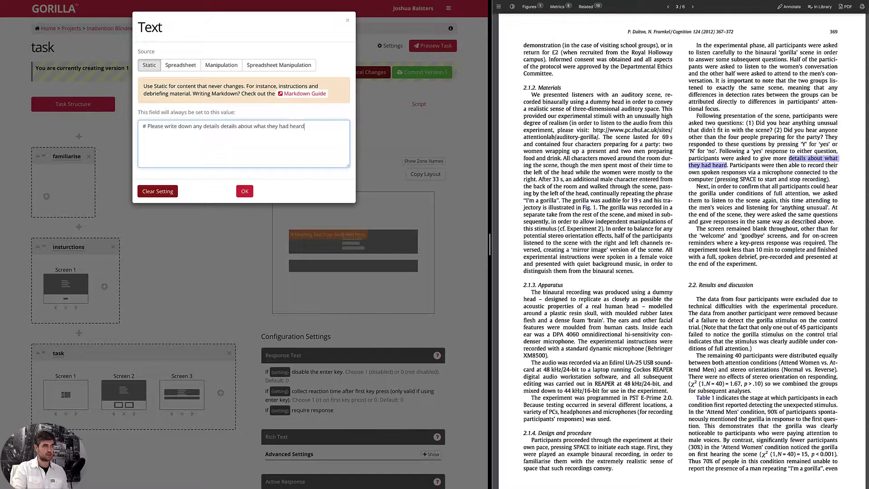
key("shift+Left")
key("shift+Left")
key("shift+Left")
key("shift+Left")
key("shift+Left")
key("shift+Left")
key("shift+Left")
key("shift+Left")
key("BackSpace")
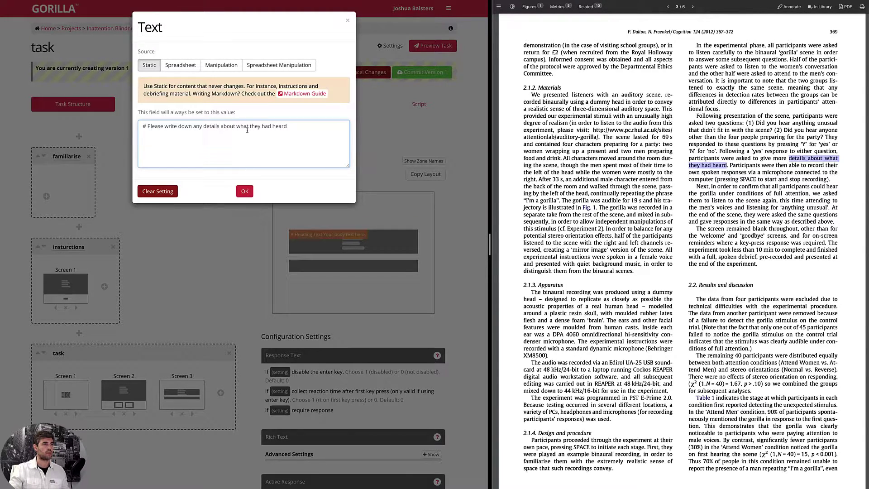
- Reword the end of the heading from "they had heard" to "you heard" and save the static text
double_click(256, 126)
type("you")
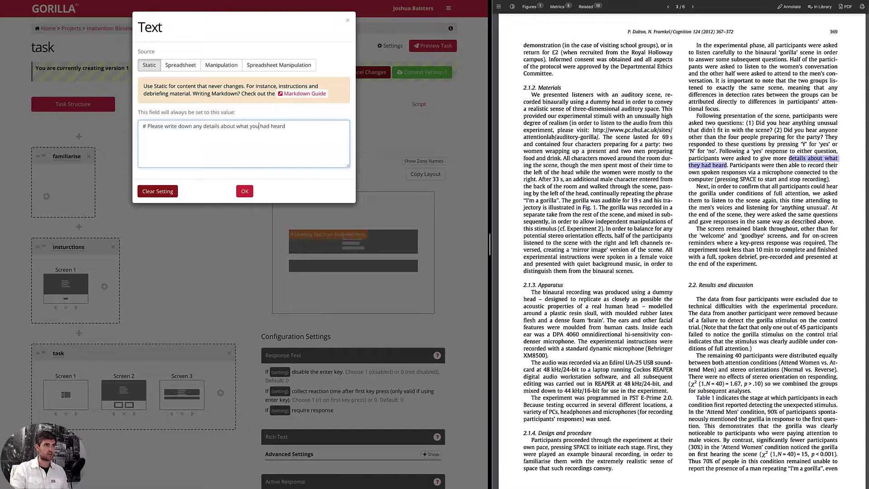
key("BackSpace")
key("BackSpace")
key("BackSpace")
key("BackSpace")
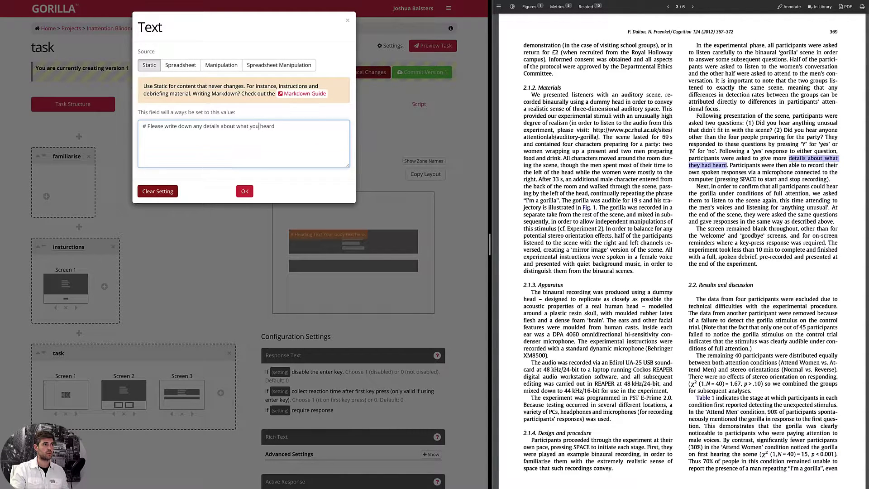
left_click(245, 191)
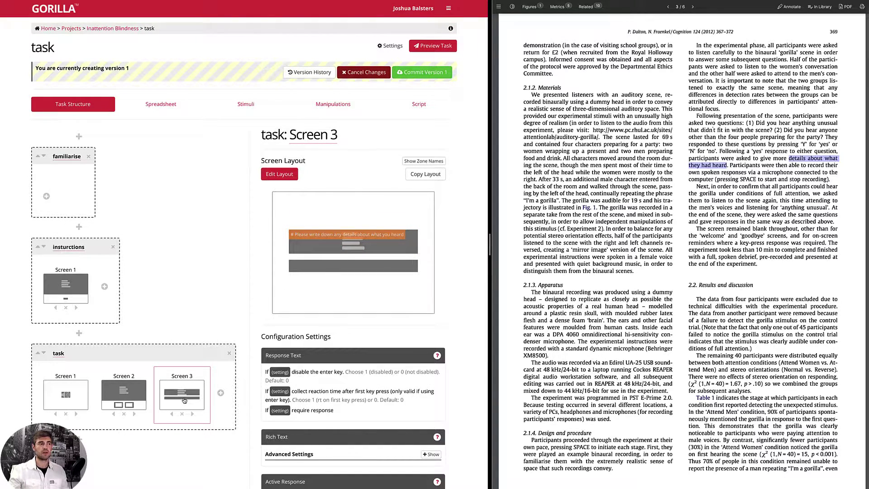
- Correct the misspelled name of the "insturctions" display to "instructions"
left_click(77, 277)
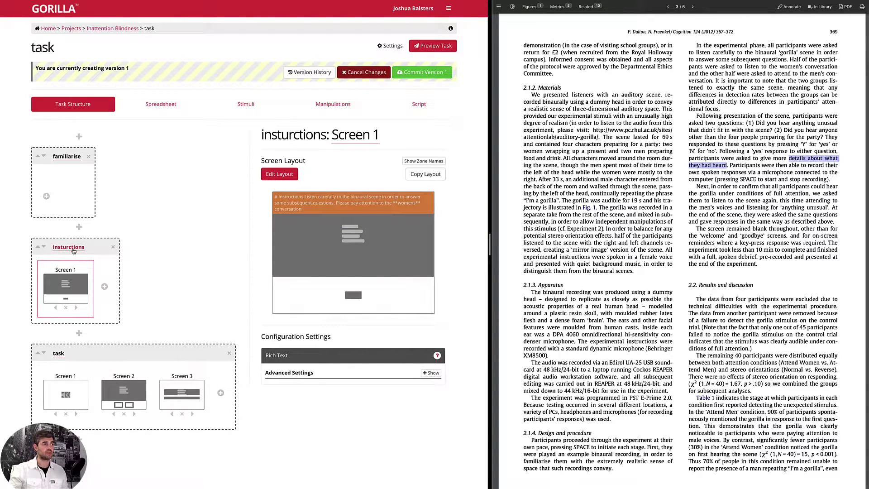
left_click(74, 250)
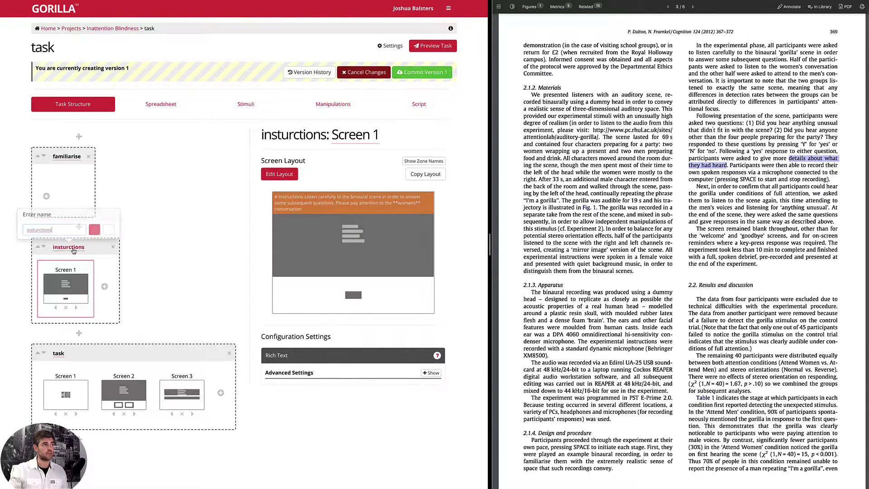
right_click(38, 230)
left_click(50, 236)
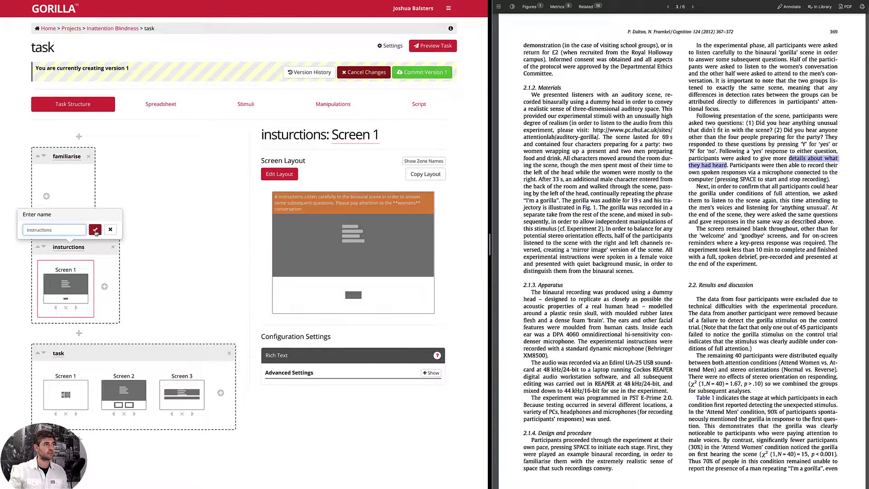
left_click(95, 231)
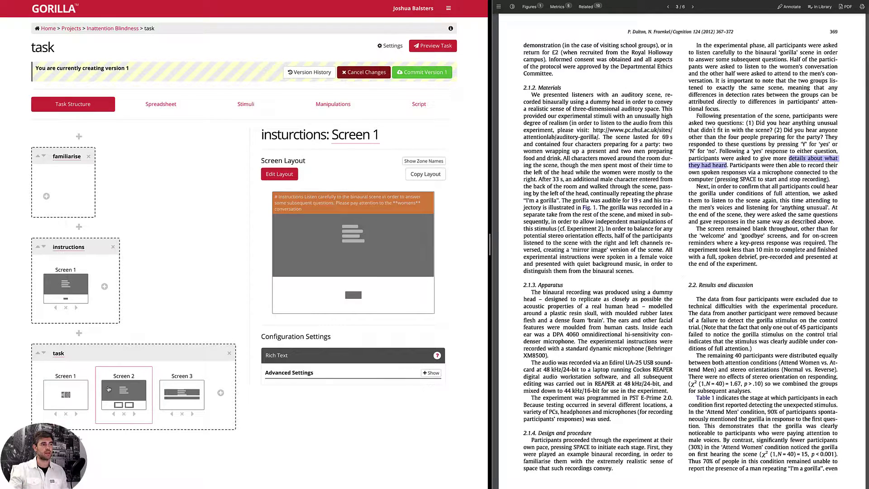
- Review the layouts of Screen 2 and Screen 3 in the task display
left_click(123, 391)
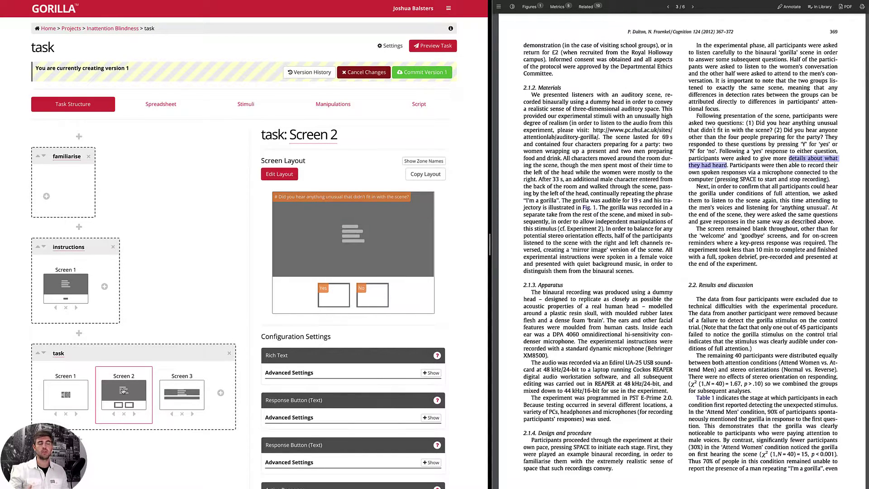
left_click(191, 392)
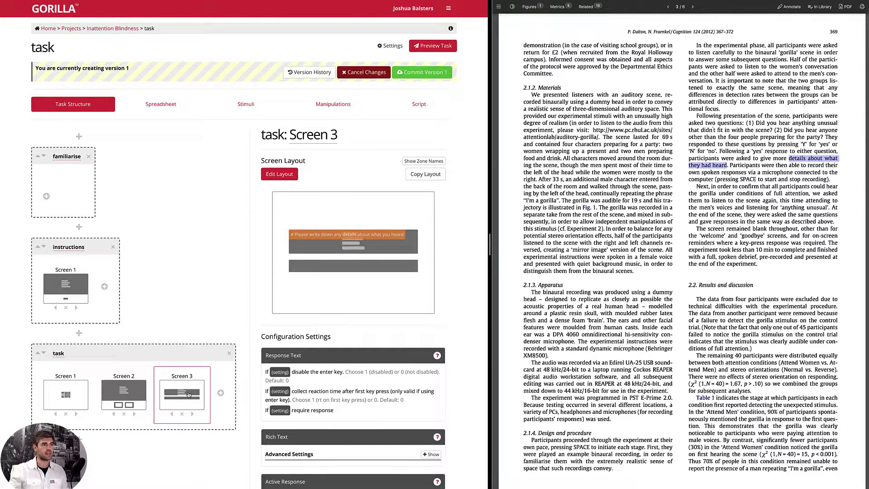
- Add a blank Screen 4 to the task display and copy Screen 2's layout onto it
left_click(220, 393)
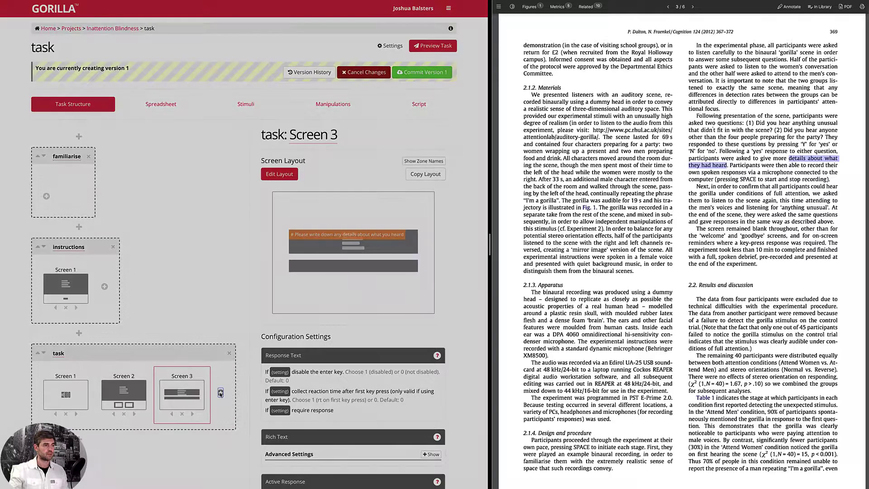
left_click(169, 68)
left_click(245, 285)
left_click(125, 398)
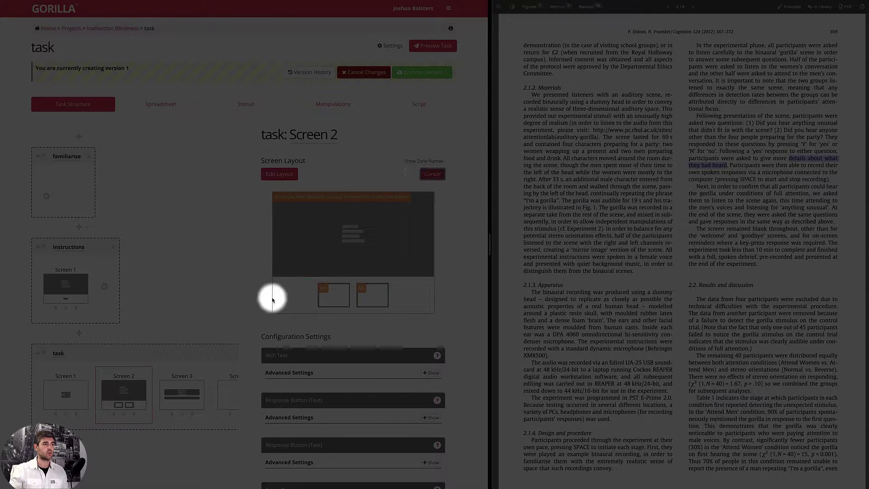
left_click(232, 401)
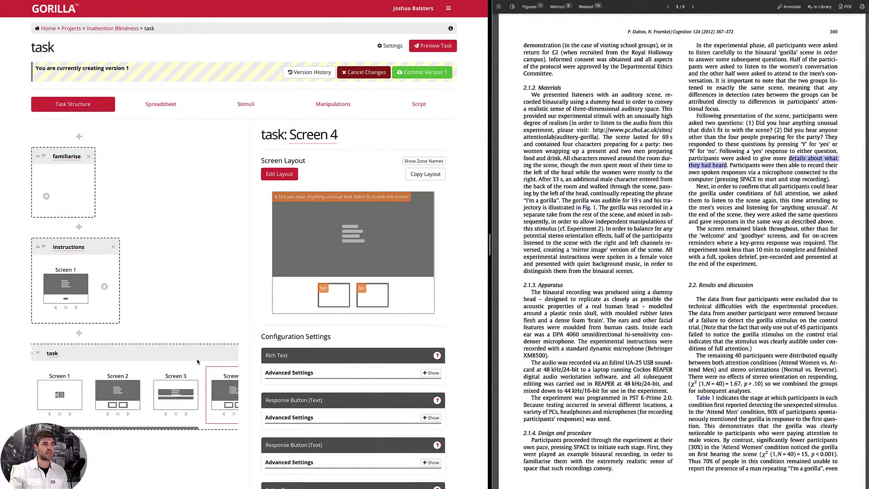
- Add a blank Screen 5 to the task display and copy Screen 3's layout onto it
scroll(208, 392, "right", 3)
left_click(223, 393)
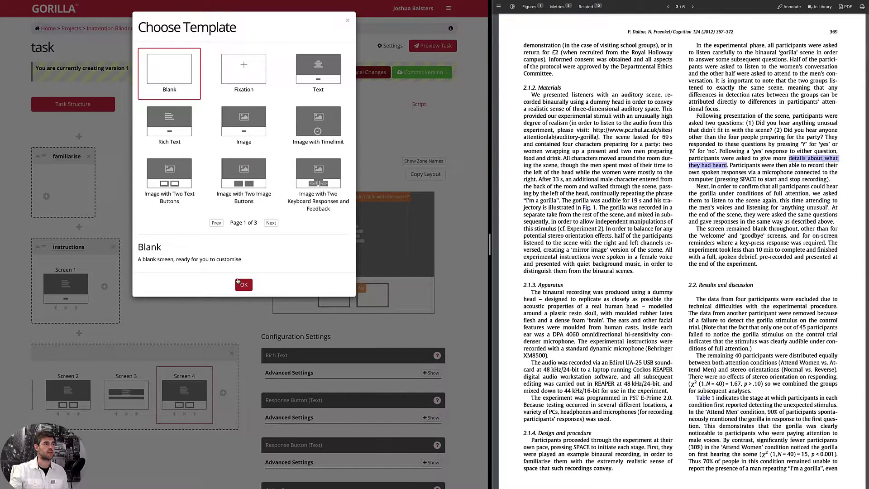
left_click(239, 283)
left_click(183, 397)
left_click(408, 175)
scroll(182, 374, "right", 3)
left_click(181, 376)
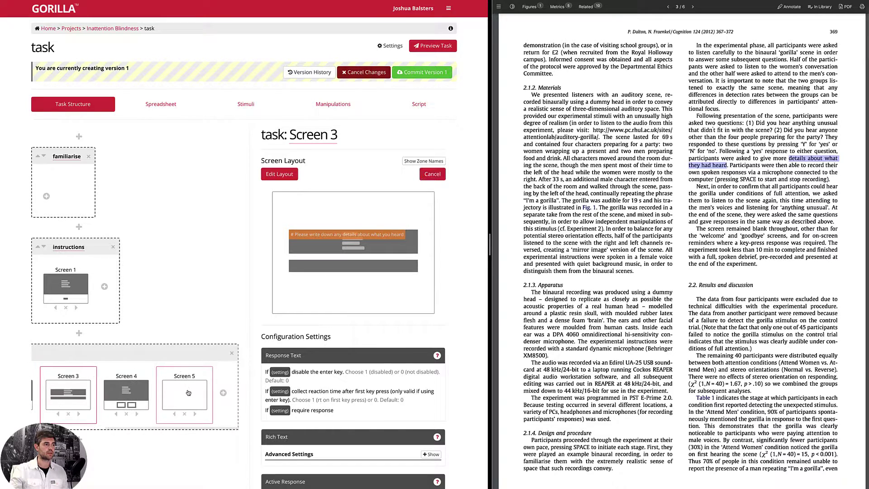
- Replace Screen 4's heading question with the article's "Did you hear anyone other than the four people preparing for the party?", keeping the # prefix
left_click(134, 396)
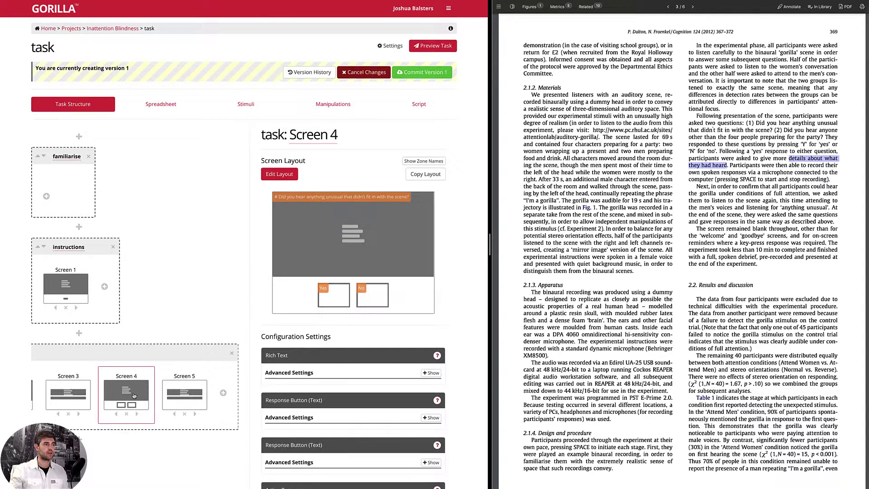
left_click_drag(783, 131, 824, 135)
key("ctrl+c")
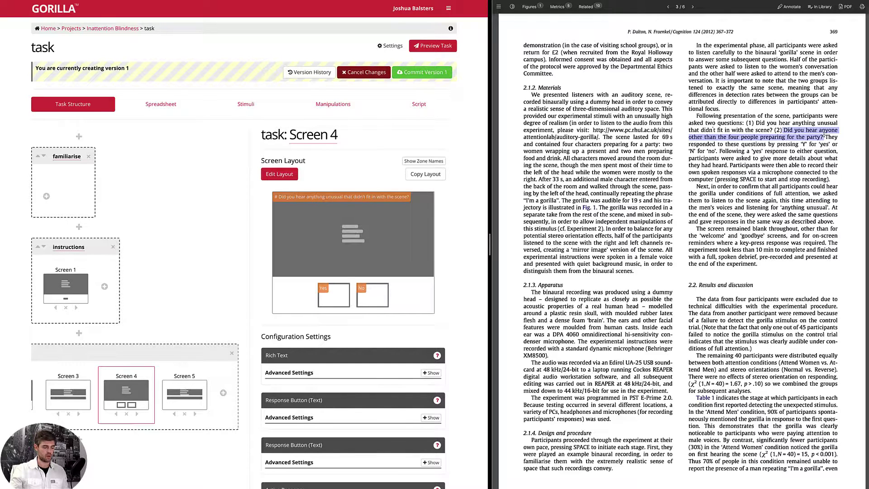
left_click(332, 245)
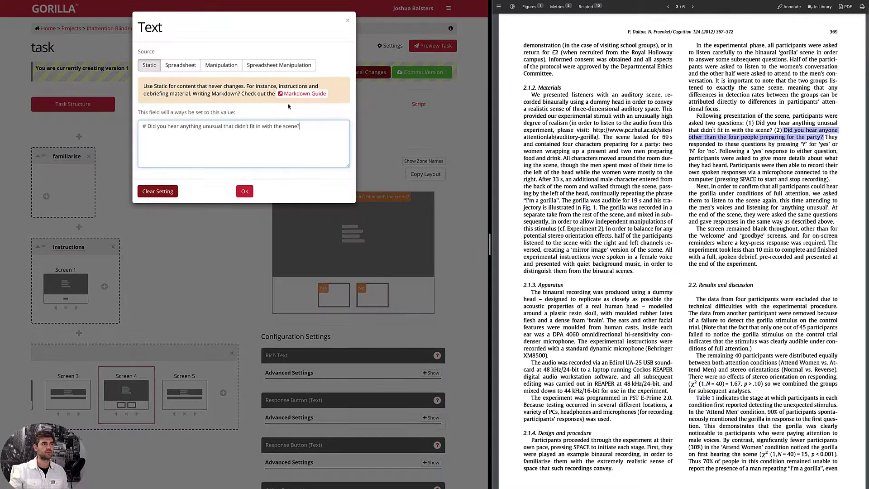
left_click_drag(304, 123, 147, 126)
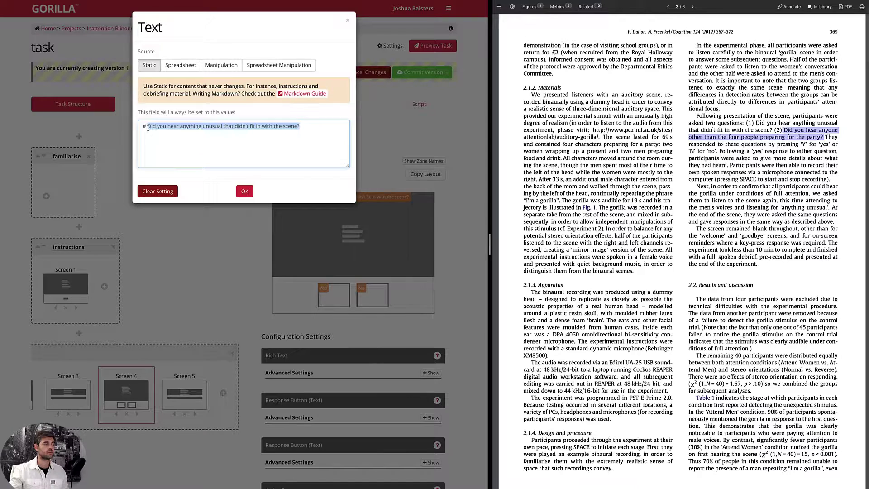
key("ctrl+v")
left_click(244, 192)
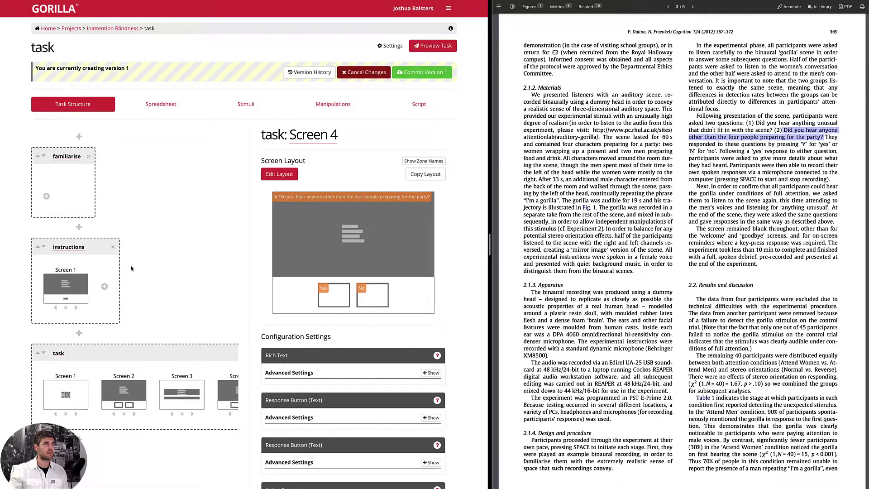
- Add a first row to the task spreadsheet
left_click(170, 105)
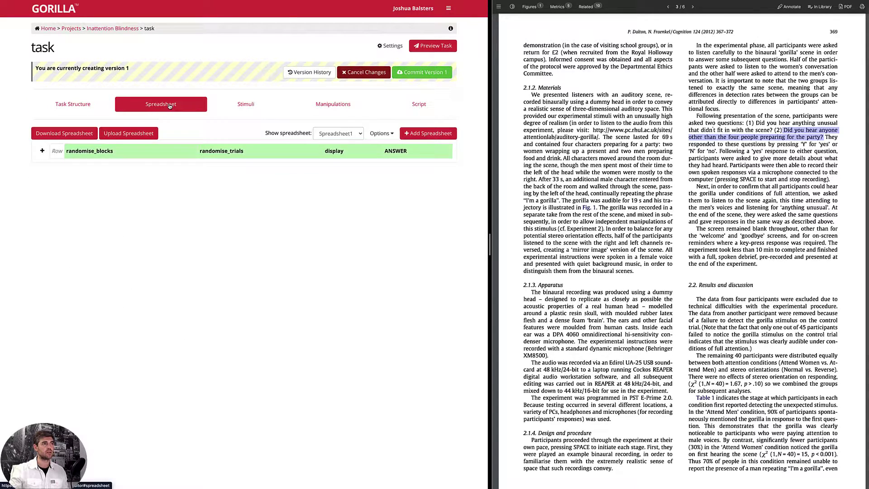
left_click(81, 107)
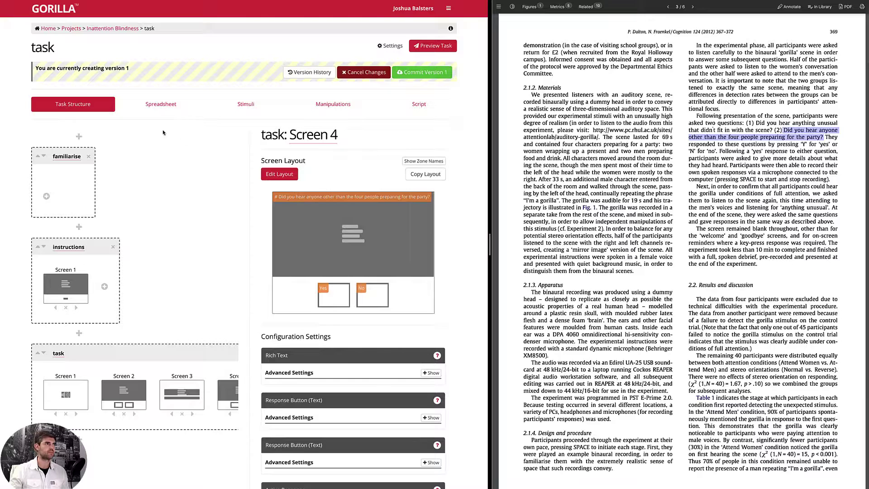
left_click(160, 105)
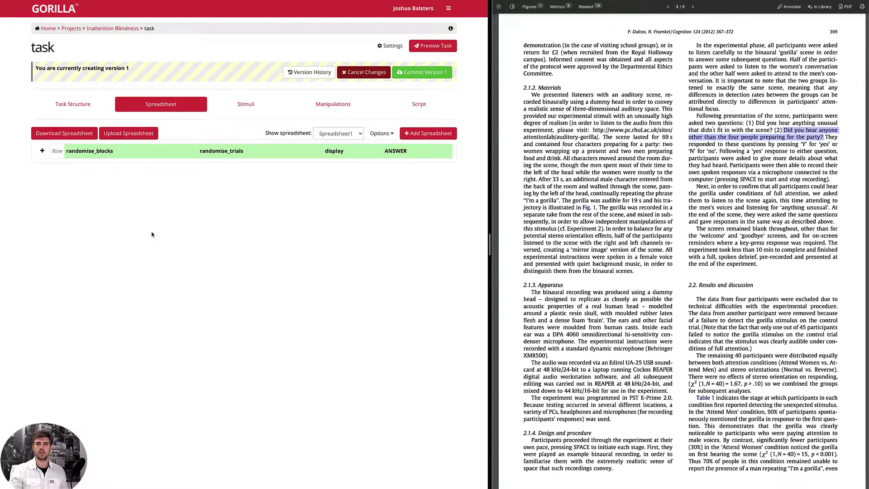
left_click(42, 152)
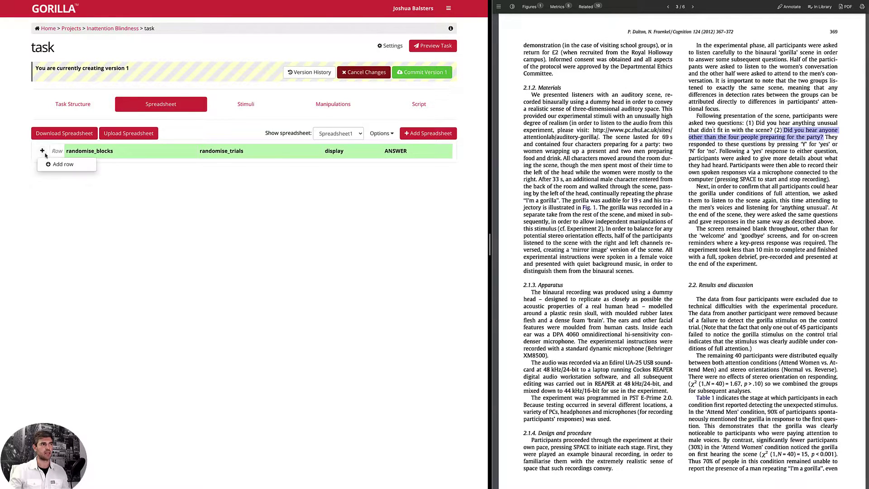
left_click(56, 165)
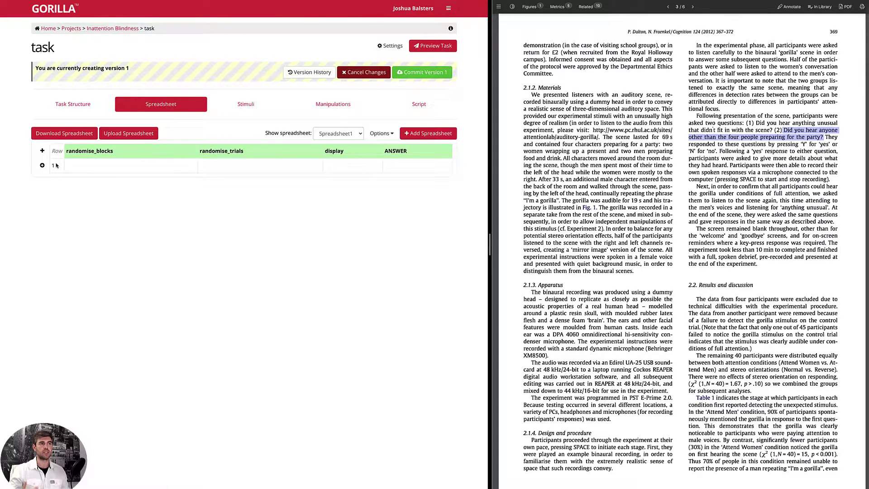
- Check the display names in the task structure and set the first spreadsheet row's display to "instructions"
left_click(336, 170)
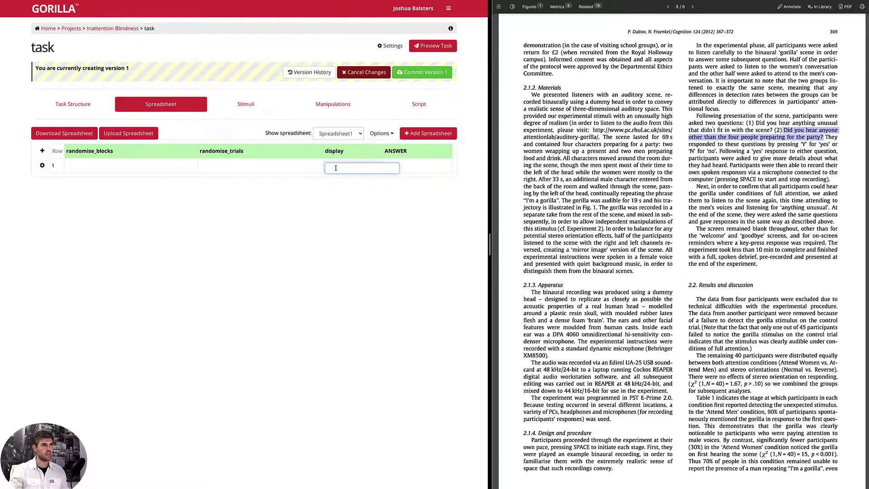
left_click(89, 103)
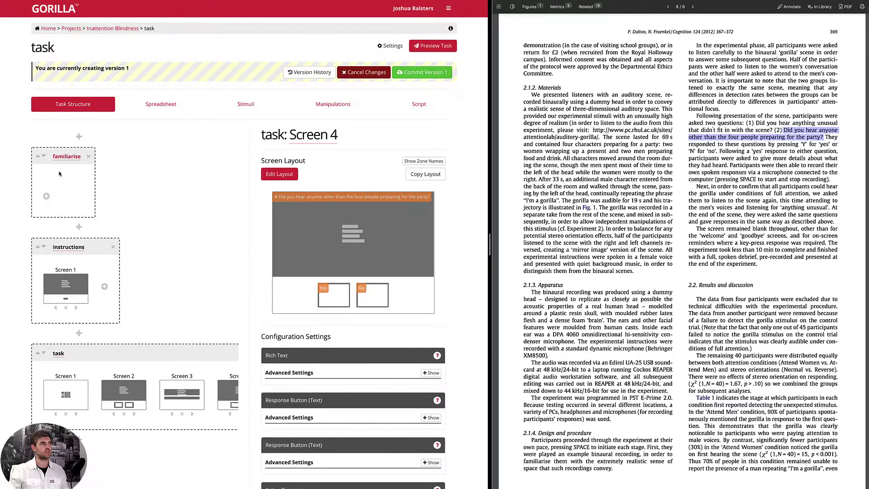
left_click(160, 104)
left_click(340, 167)
type("insturc")
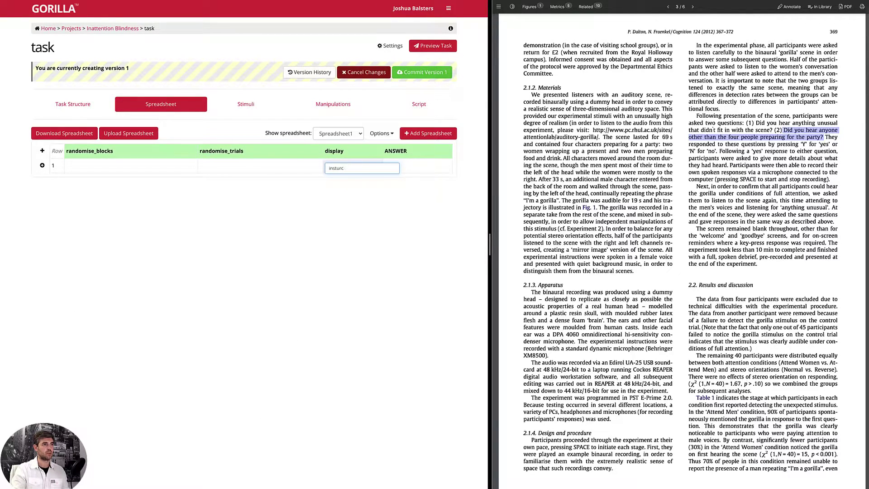
type("ionuctions")
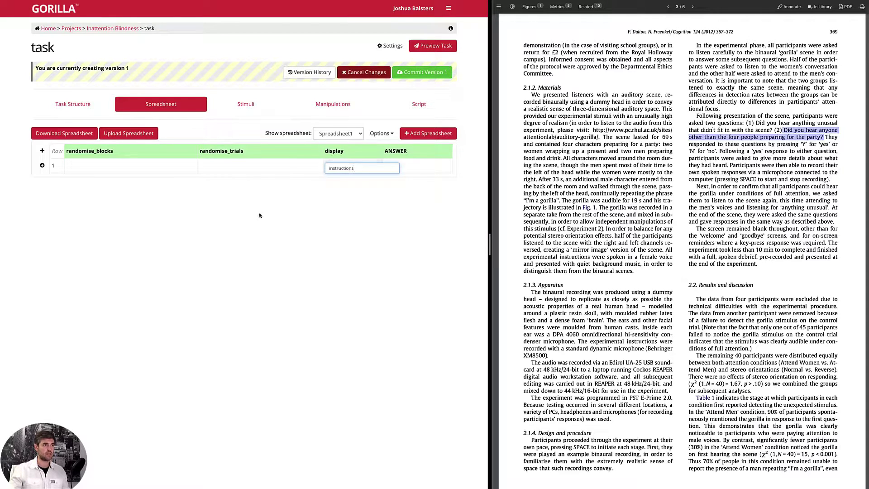
key("Return")
- Add a second spreadsheet row below the first and set its display to "Task"
left_click(42, 166)
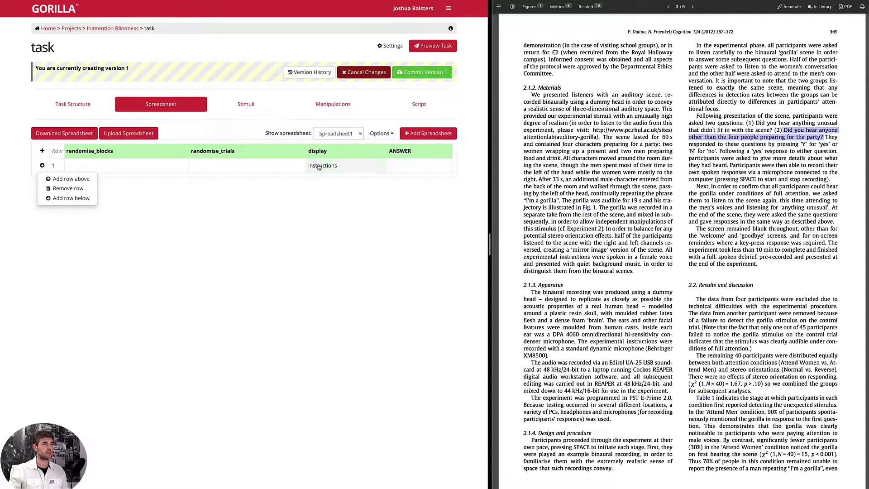
left_click(59, 198)
left_click(330, 180)
type("Task")
key("Return")
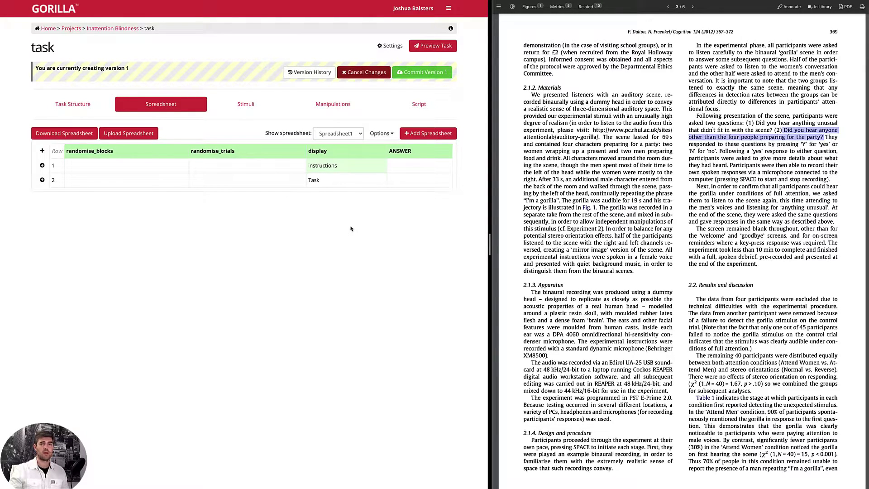
- Correct the second row's display entry to lowercase "task" to match the display name
left_click(355, 170)
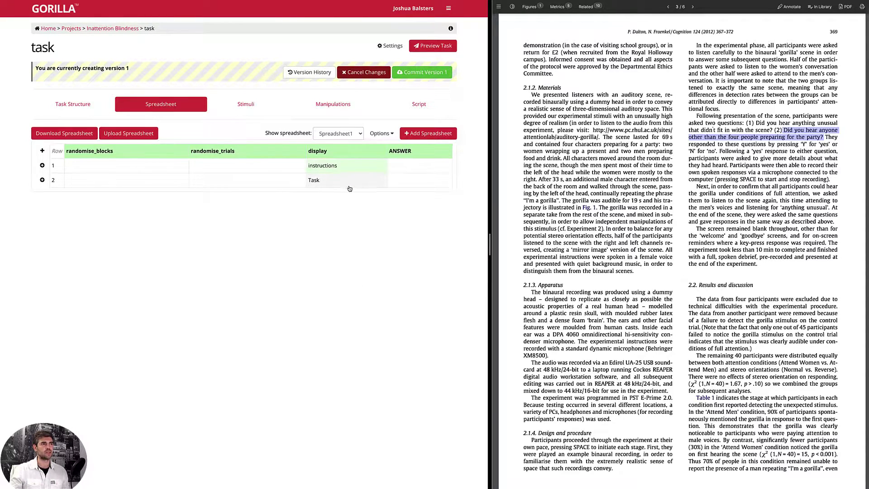
double_click(323, 183)
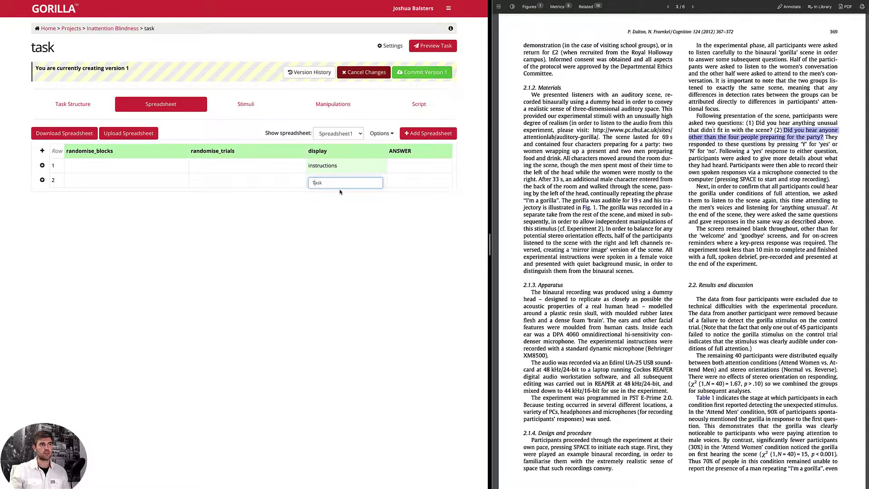
key("Delete")
type("t")
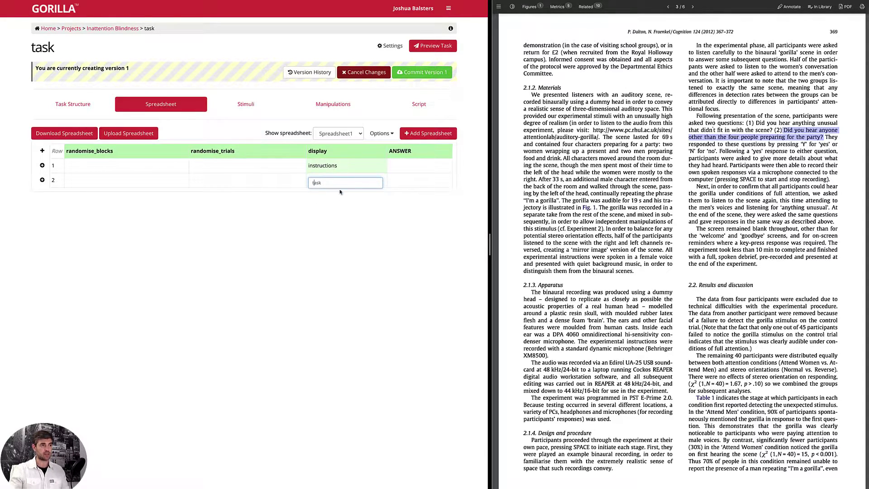
left_click(339, 233)
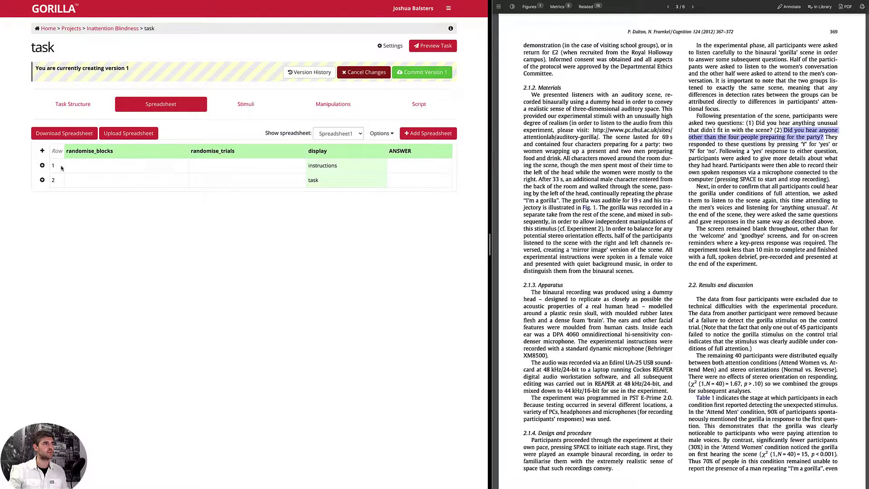
- Set the first spreadsheet row's display to "task" and clear the second row's display entry
left_click(316, 168)
double_click(346, 167)
type("task")
left_click(331, 180)
double_click(331, 180)
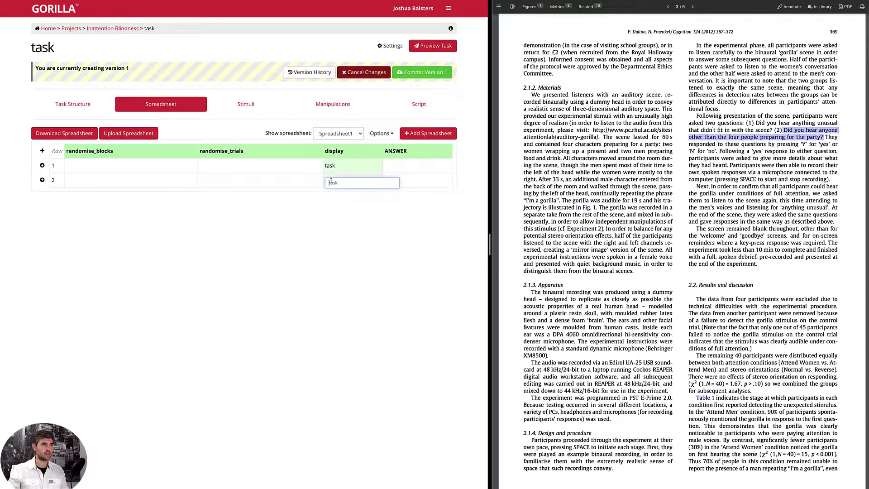
left_click(342, 224)
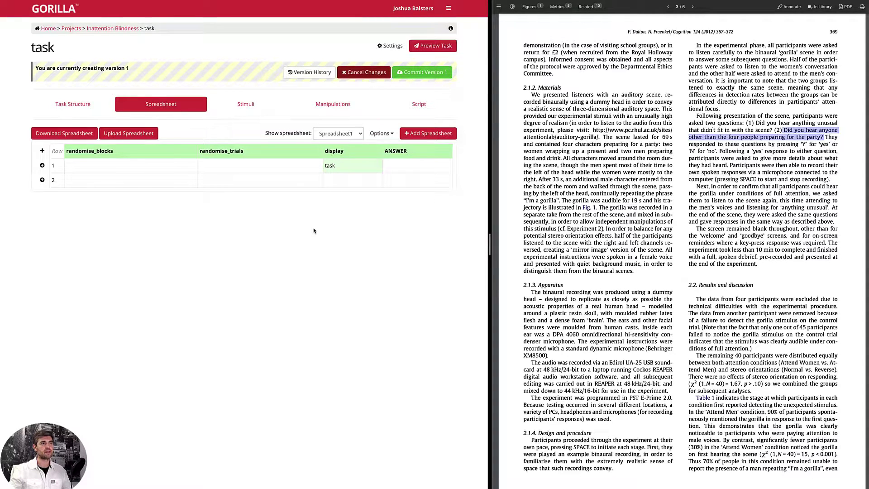
- Check the audio zone on the task display's Screen 1 and upload audio_WR_ML.mp3 and tone_right.mp3 as new stimuli
left_click(84, 103)
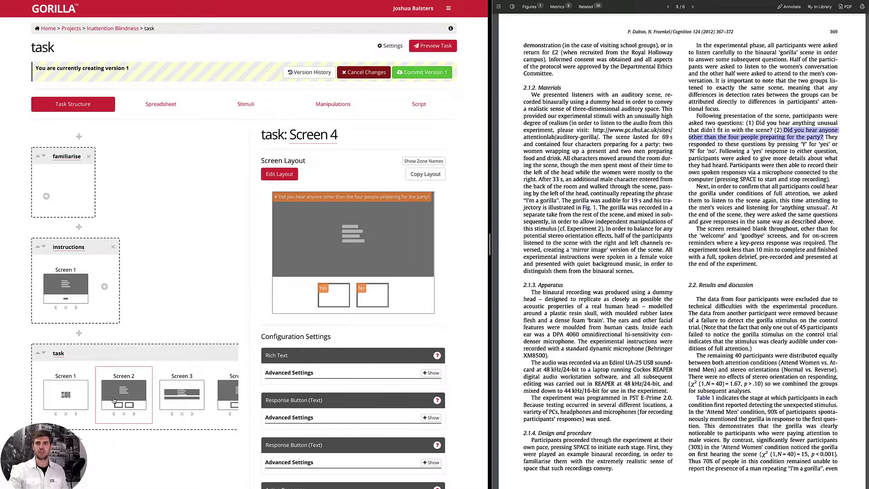
left_click(73, 398)
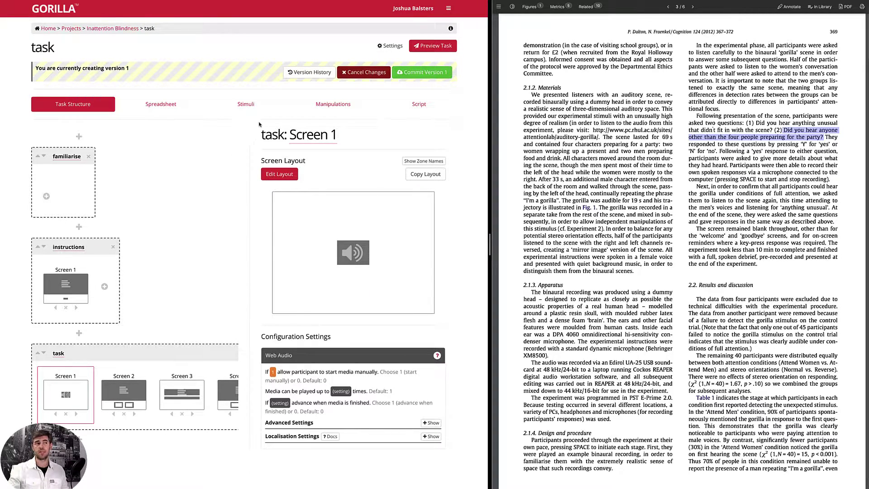
left_click(246, 104)
left_click(69, 134)
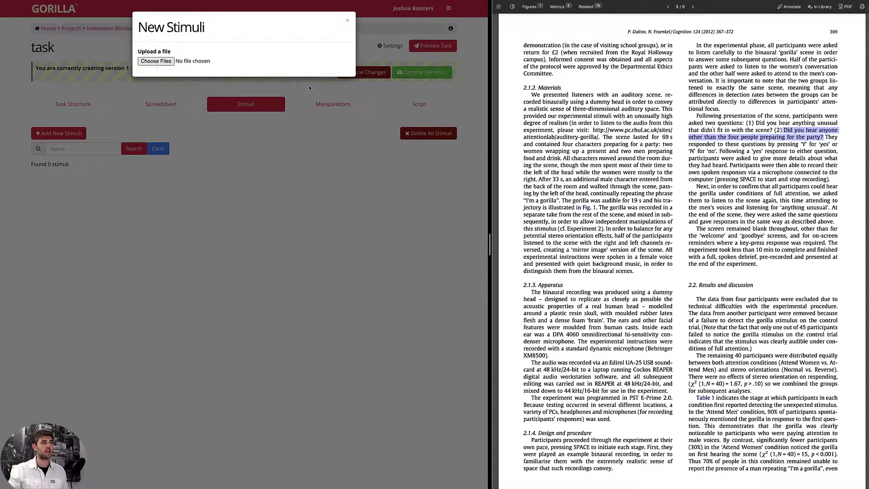
left_click(156, 61)
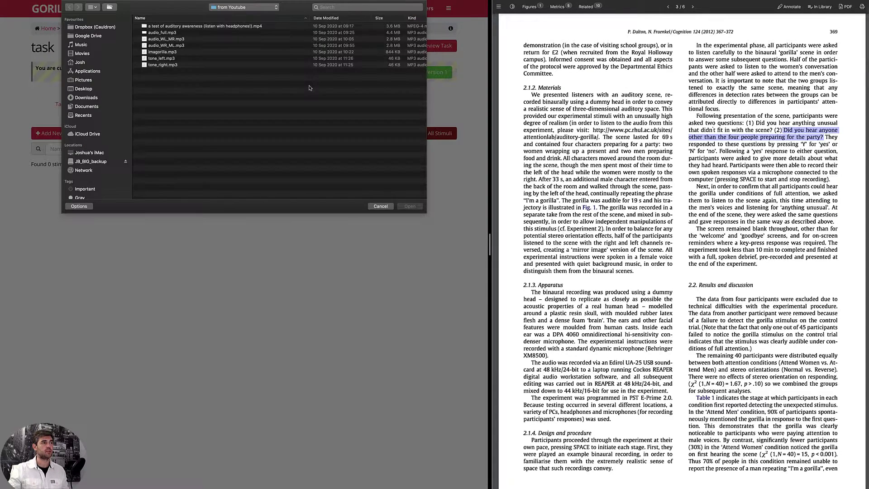
left_click(179, 46)
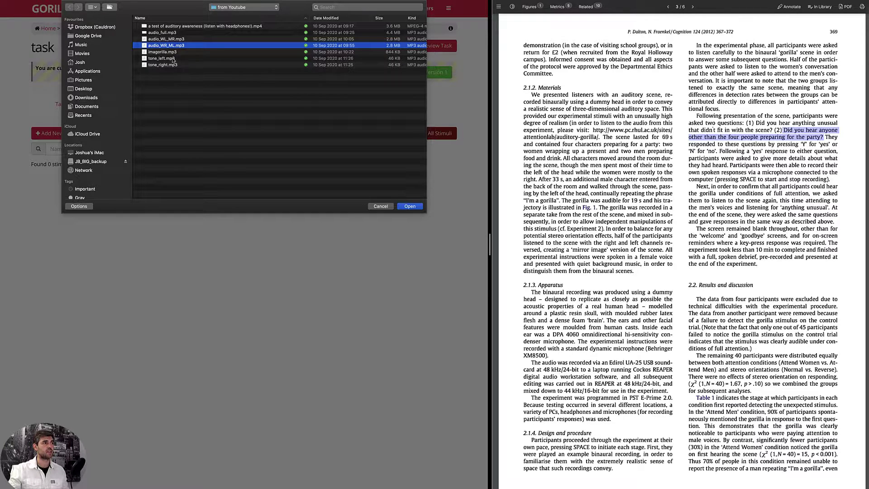
left_click(173, 65, "super")
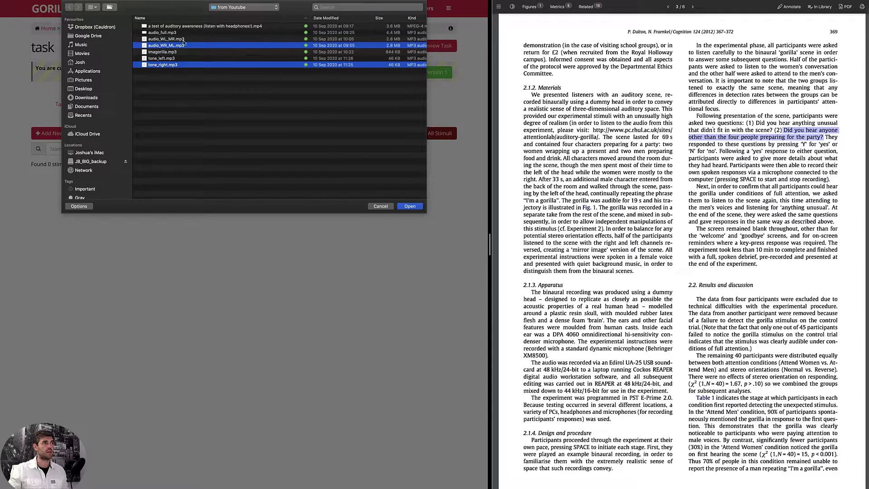
left_click(410, 207)
left_click(202, 65)
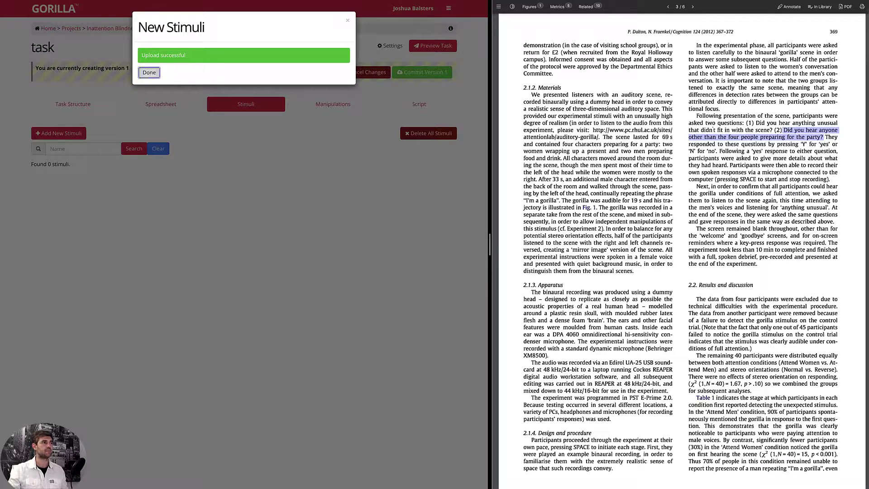
left_click(149, 73)
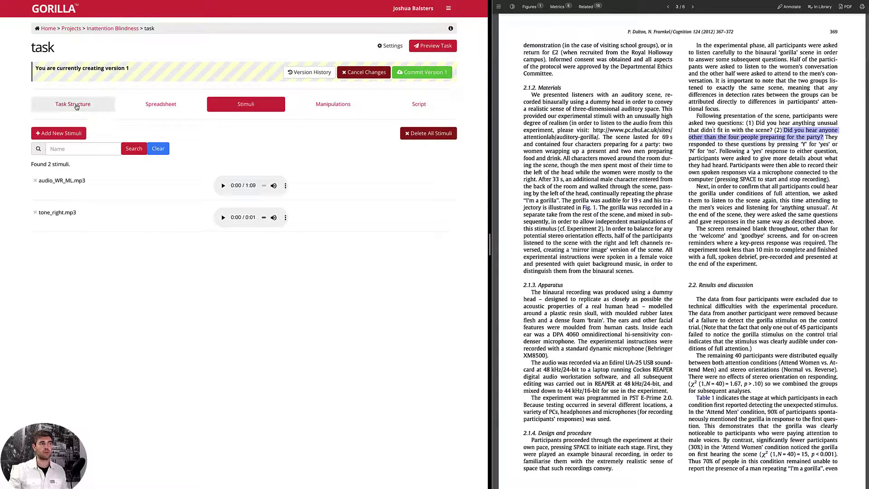
- Set the audio zone on the task display's Screen 1 to the static source tone_right.mp3
left_click(77, 107)
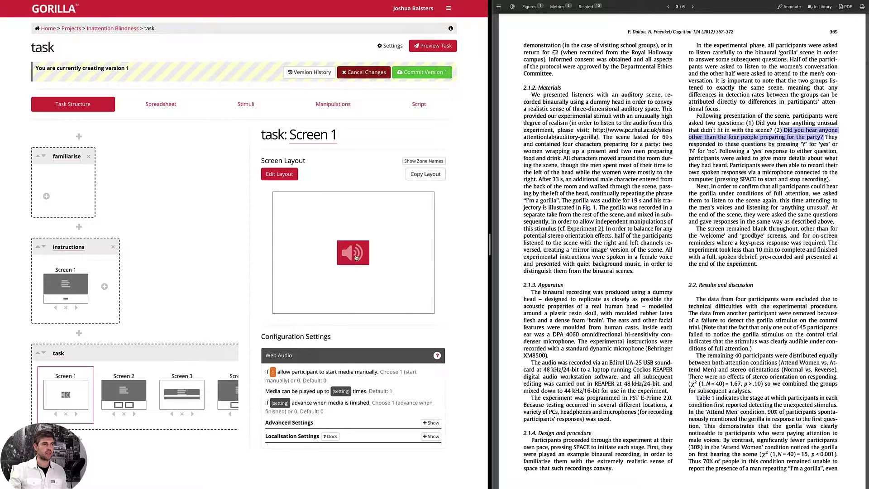
left_click(356, 257)
type("tone_right.mp3")
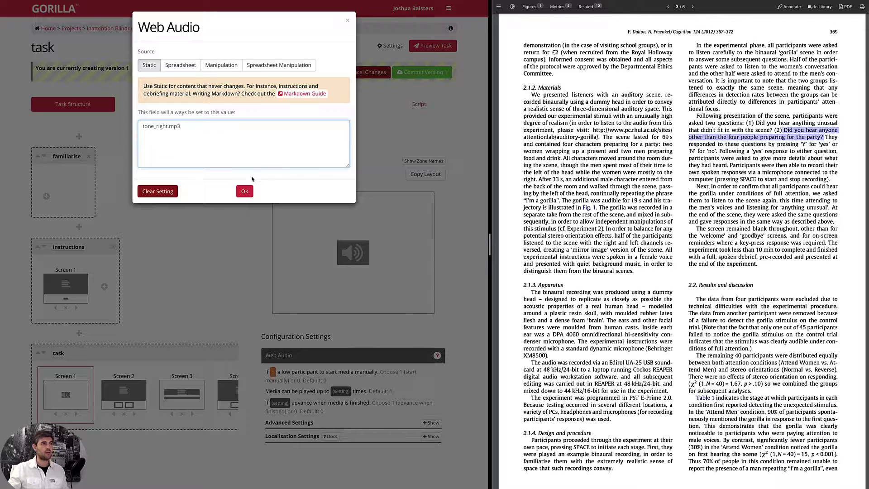
left_click(243, 190)
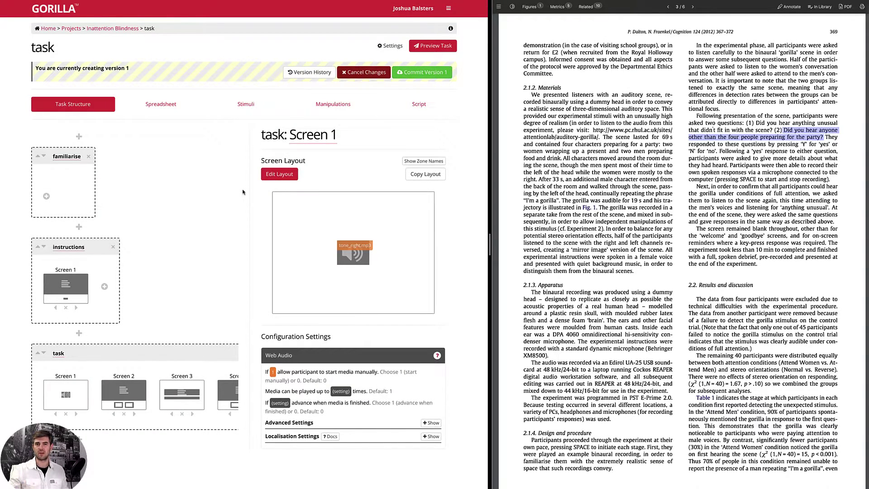
- Preview the task with Spreadsheet1, widening the browser pane for landscape mode, play the tone, and return to the configuration
left_click(65, 394)
left_click(433, 46)
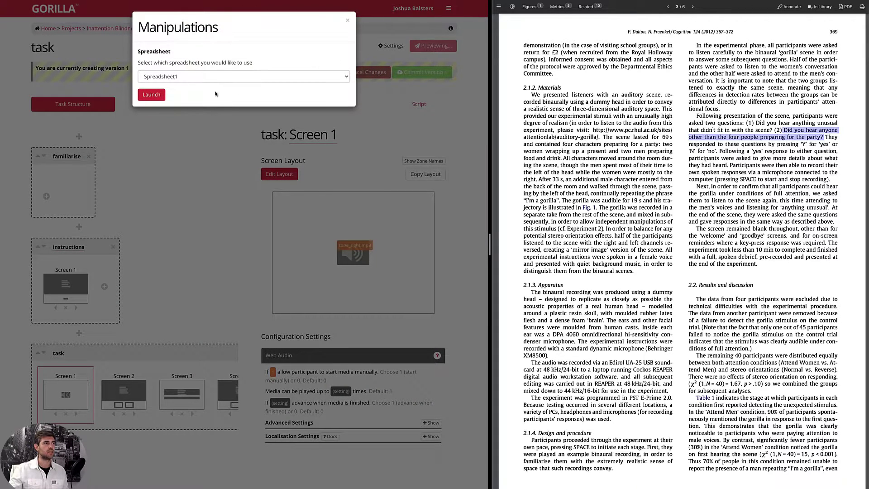
left_click(152, 95)
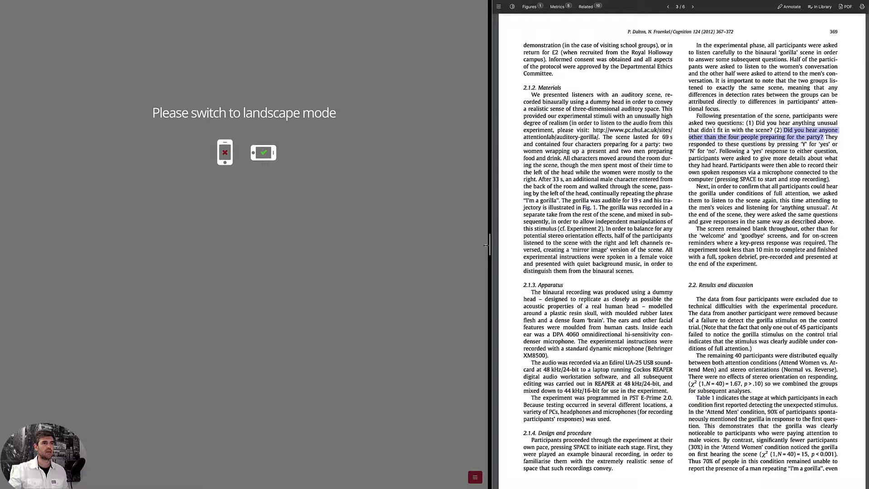
left_click_drag(516, 241, 544, 241)
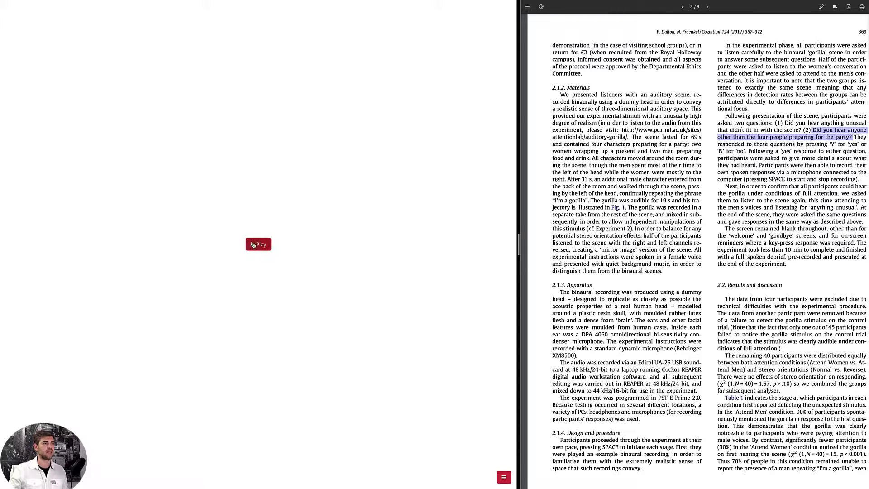
left_click(253, 245)
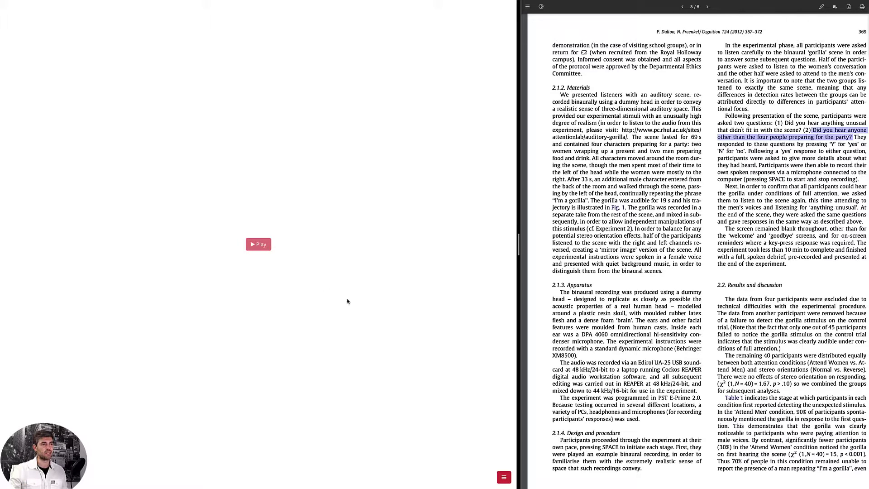
left_click(504, 477)
left_click(498, 463)
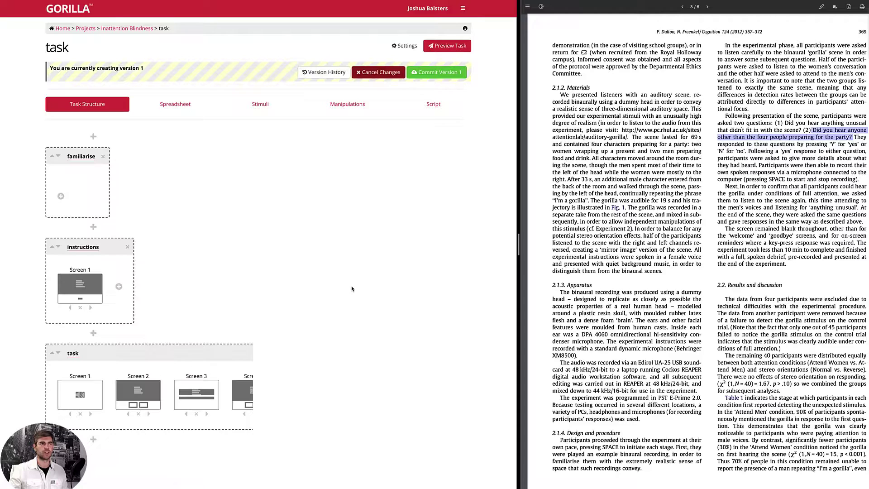
- Set the advance-on-media-finish setting of Screen 1's audio in the task display to 1
left_click(81, 393)
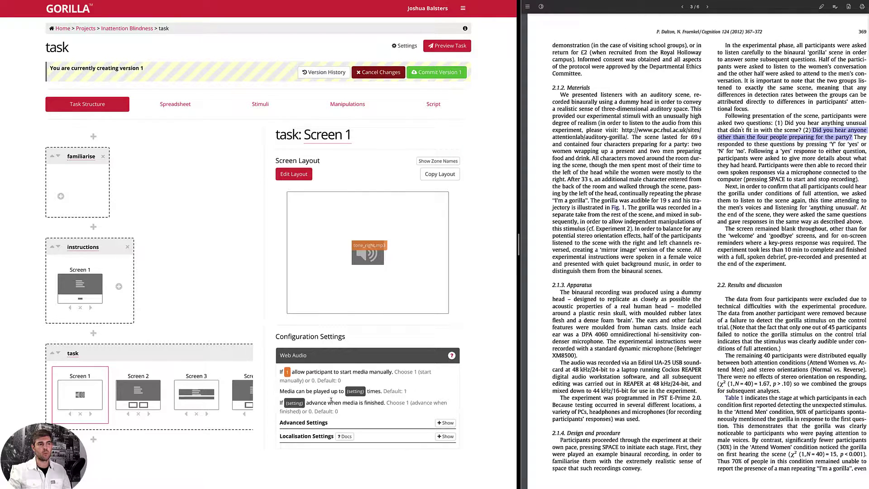
left_click(294, 403)
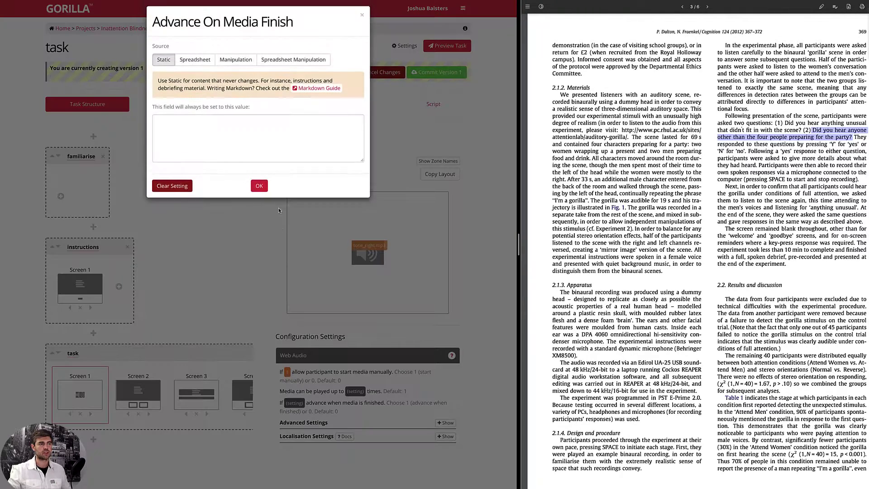
type("1")
left_click(261, 193)
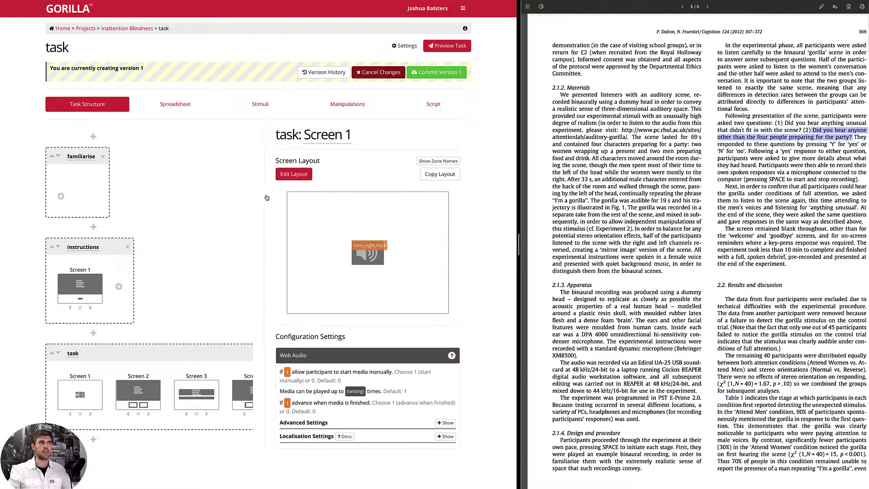
- Preview the task again, play the tone, answer No to the first question, and return to the configuration
left_click(447, 45)
left_click(172, 94)
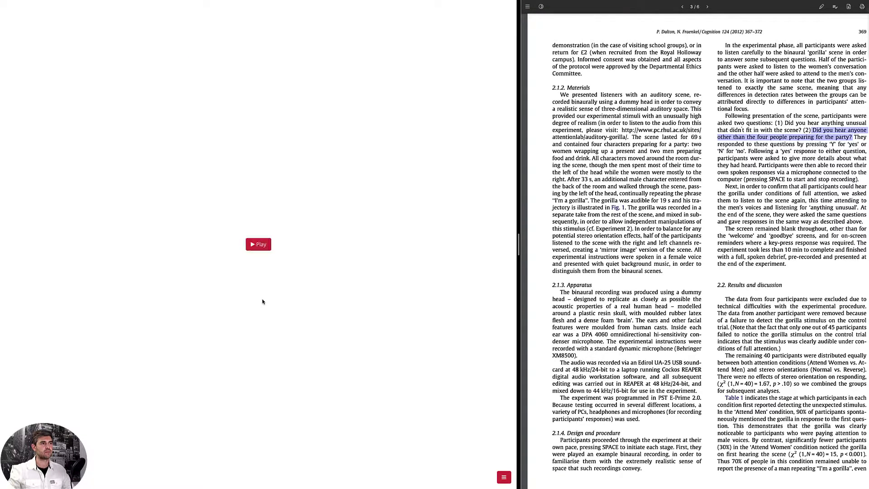
left_click(259, 246)
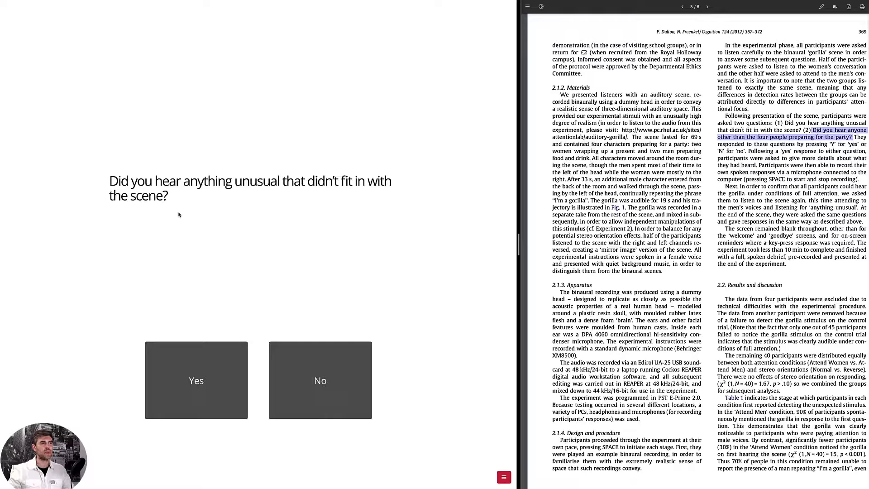
left_click(282, 375)
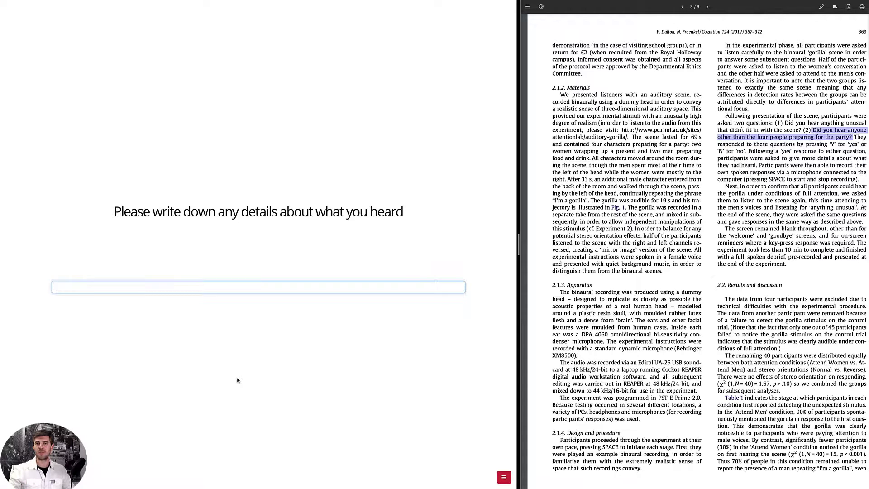
left_click(503, 478)
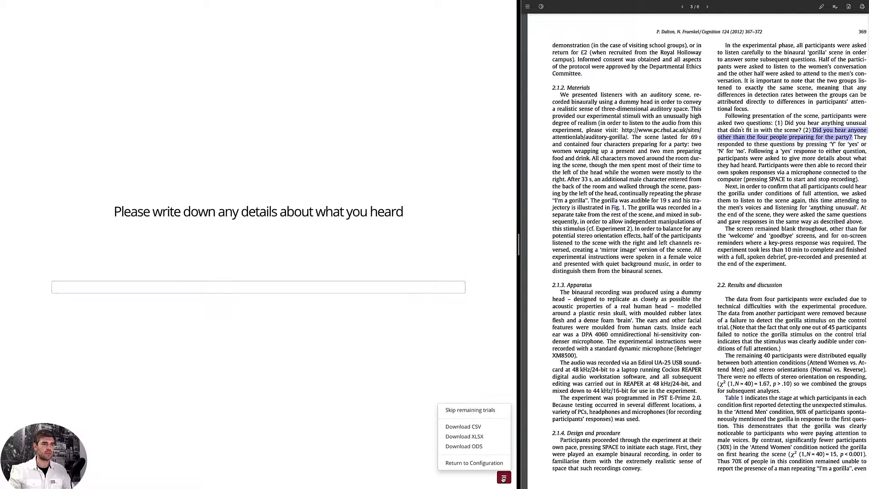
left_click(484, 462)
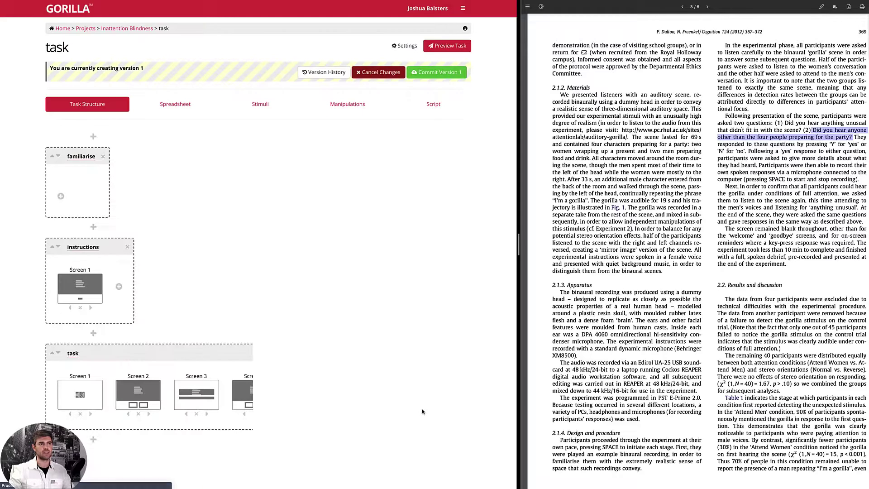
- Change the correct answer of Screen 2's active response in the task display to the static value "Yes"
left_click(127, 397)
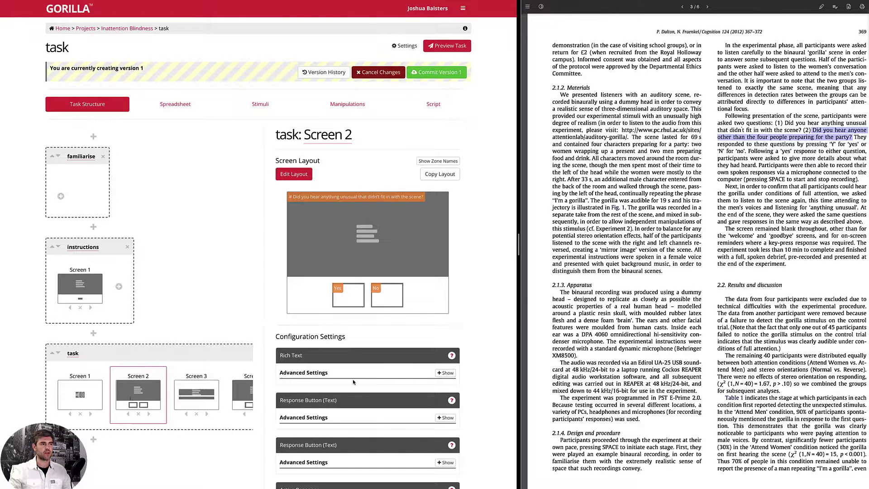
scroll(353, 382, "down", 3)
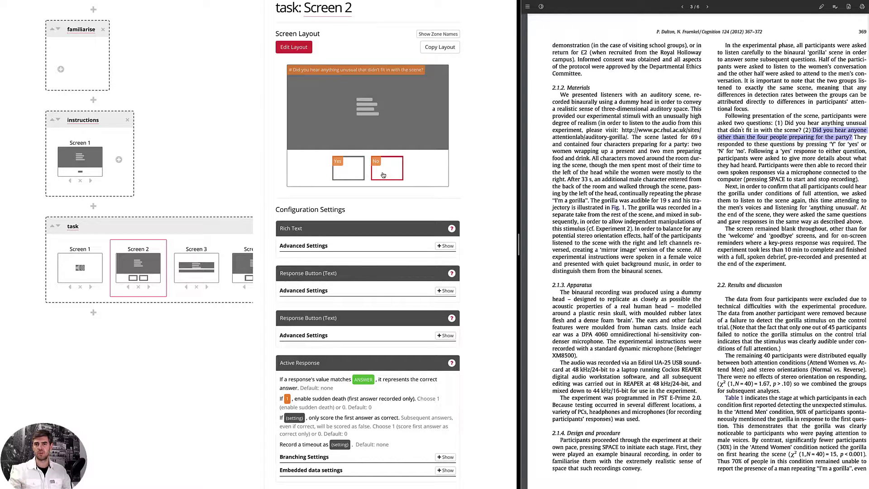
left_click(364, 383)
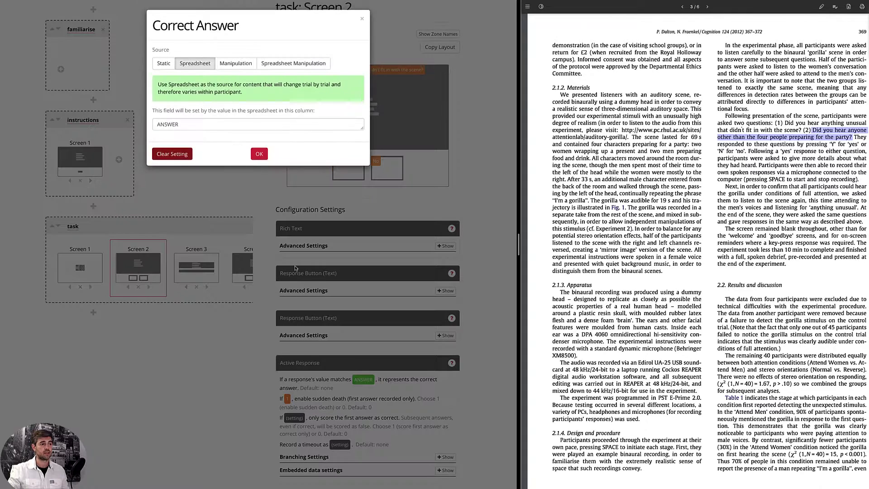
left_click(164, 64)
double_click(168, 125)
type("Yes")
left_click(259, 190)
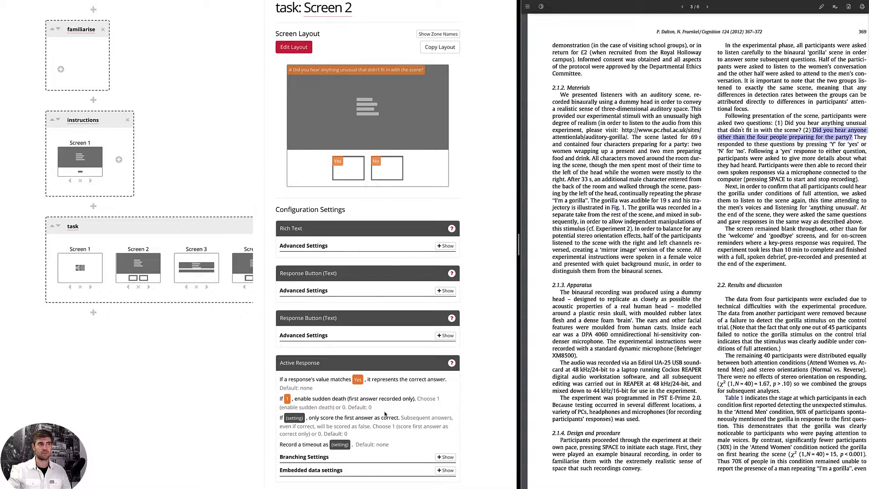
- Set Screen 2's branching so that an incorrect response advances to "Screen 4"
left_click(445, 457)
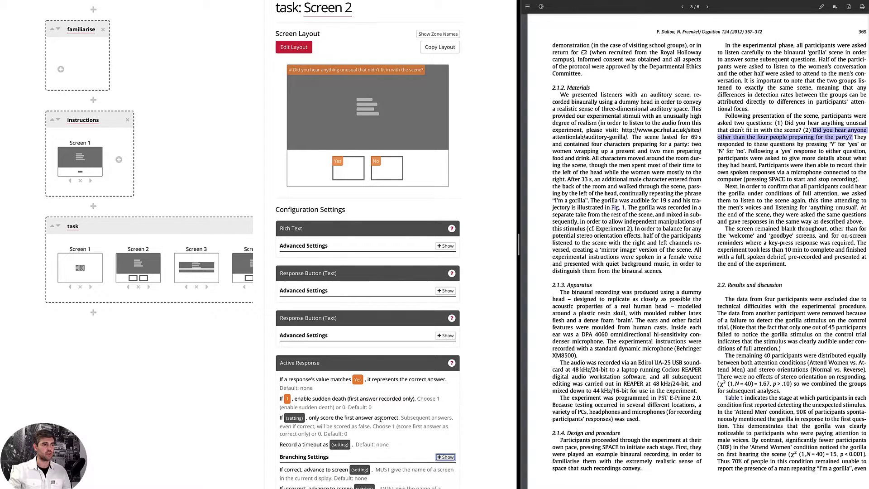
scroll(384, 421, "down", 2)
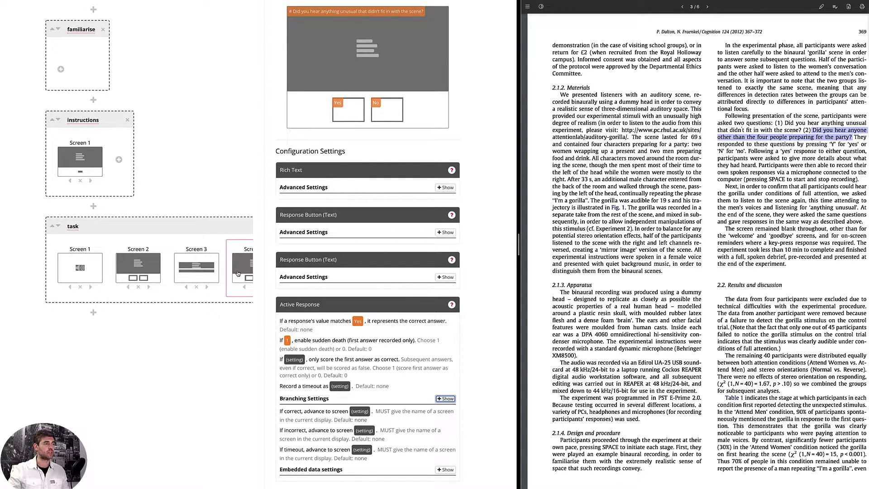
scroll(237, 274, "right", 2)
left_click(365, 430)
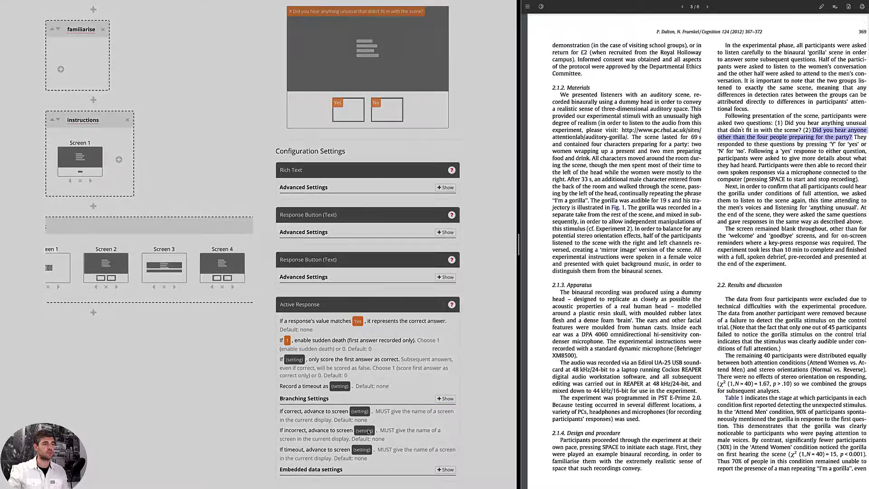
type("Screen 4")
left_click(259, 190)
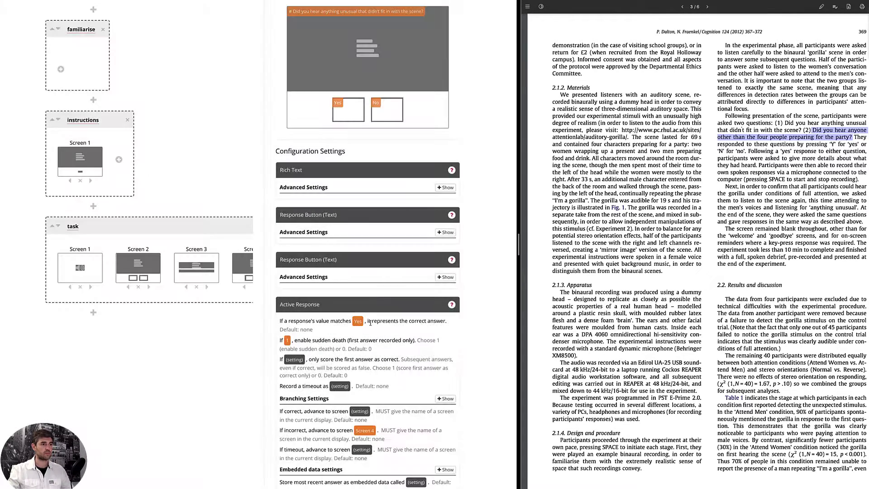
- Preview the task to test the branching by playing the tone and answering No, and return to the configuration
scroll(351, 291, "up", 4)
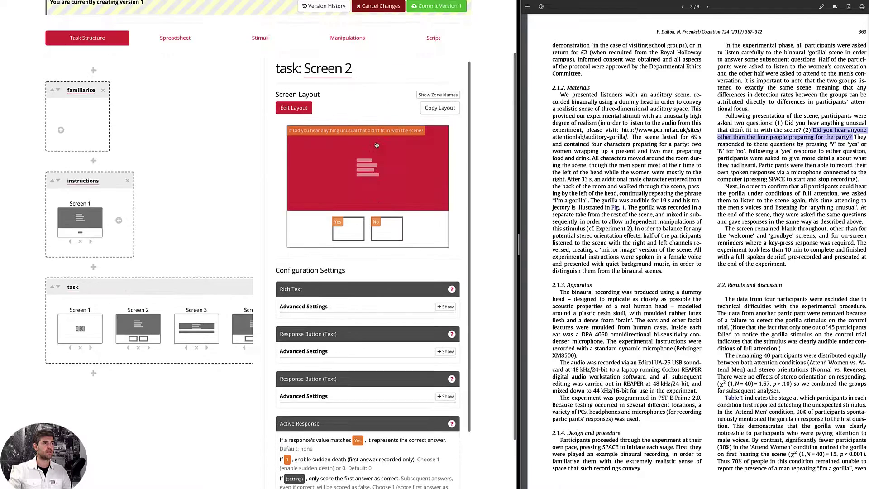
left_click(442, 47)
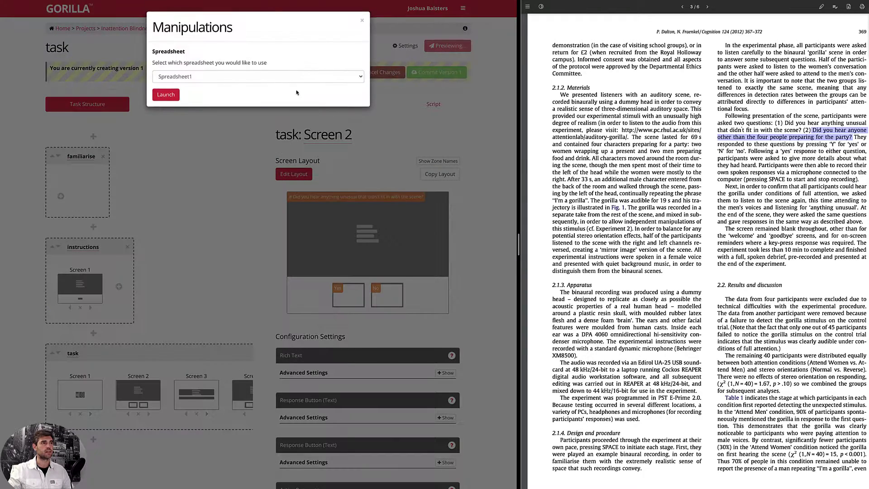
left_click(164, 95)
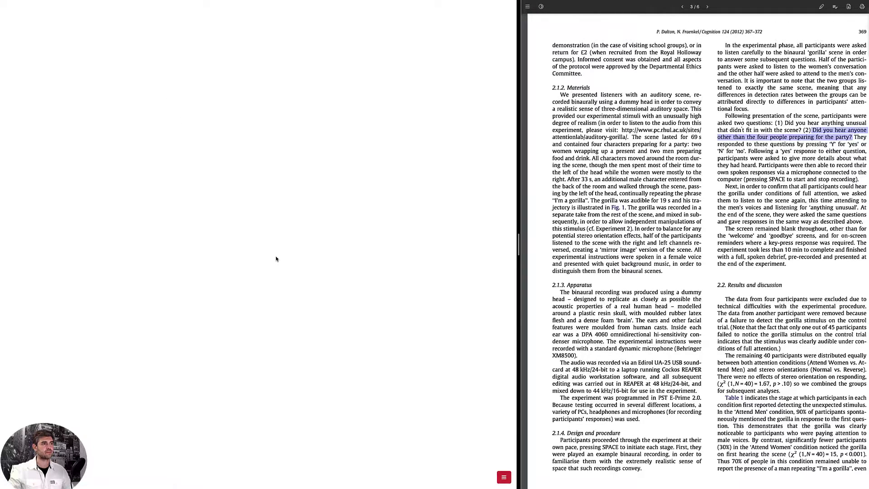
left_click(261, 248)
left_click(318, 374)
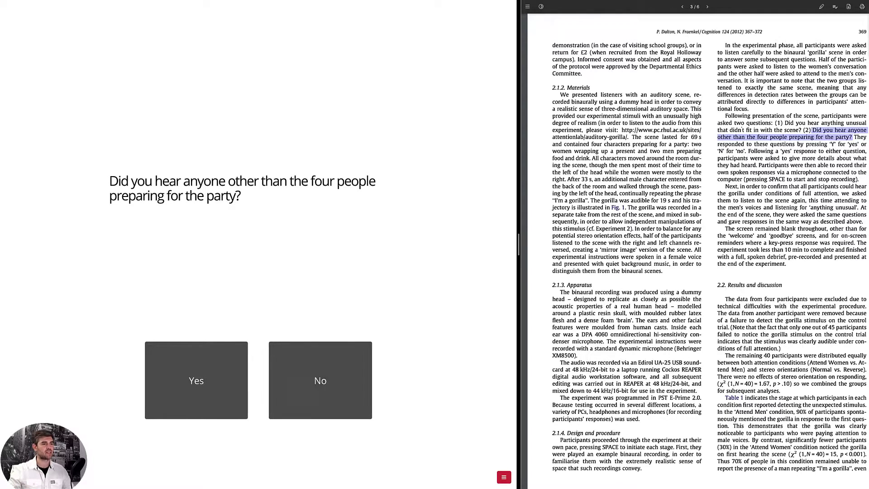
left_click(504, 477)
left_click(496, 464)
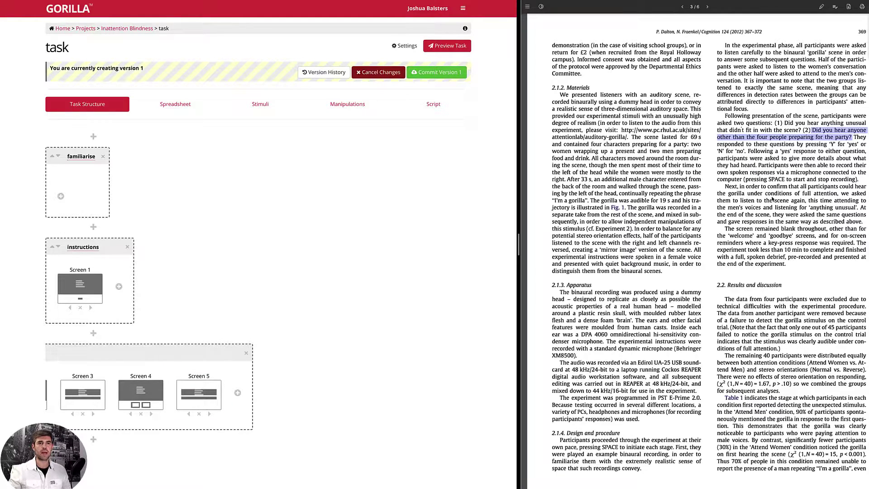
- Add a sixth screen at the end of the task display, using a layout with rich text above a button
scroll(773, 199, "right", 2)
scroll(771, 172, "down", 2)
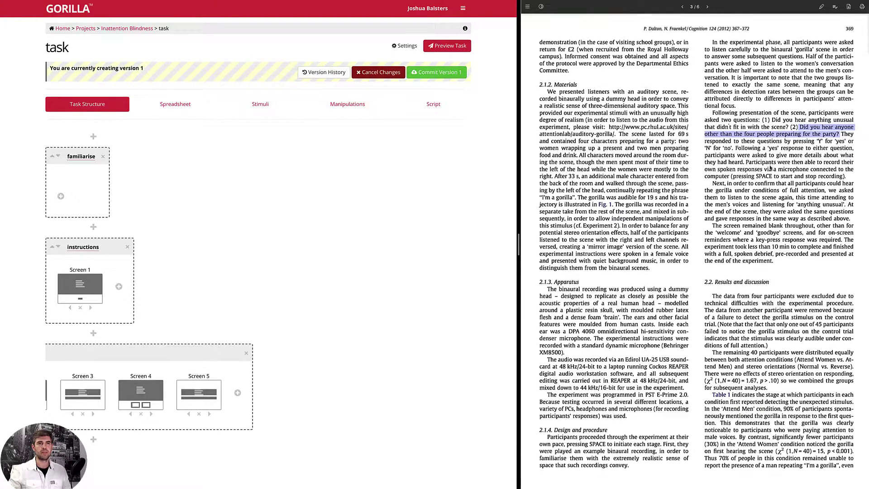
left_click(777, 135)
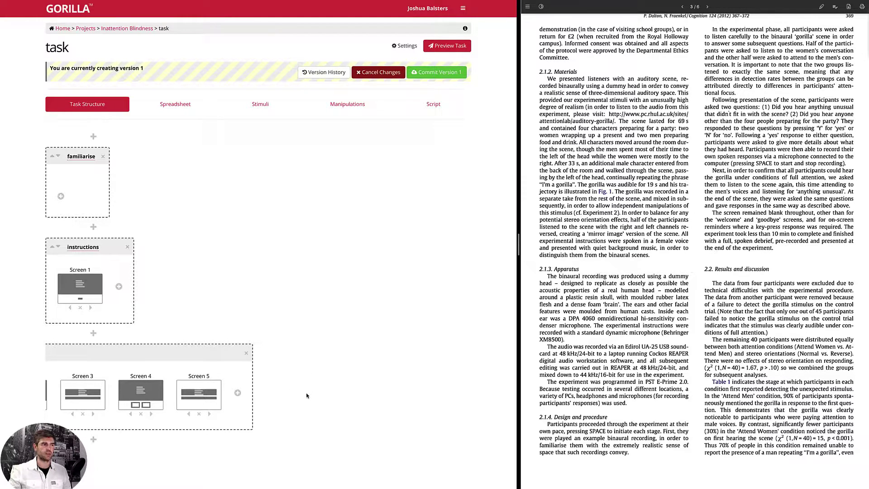
left_click(237, 393)
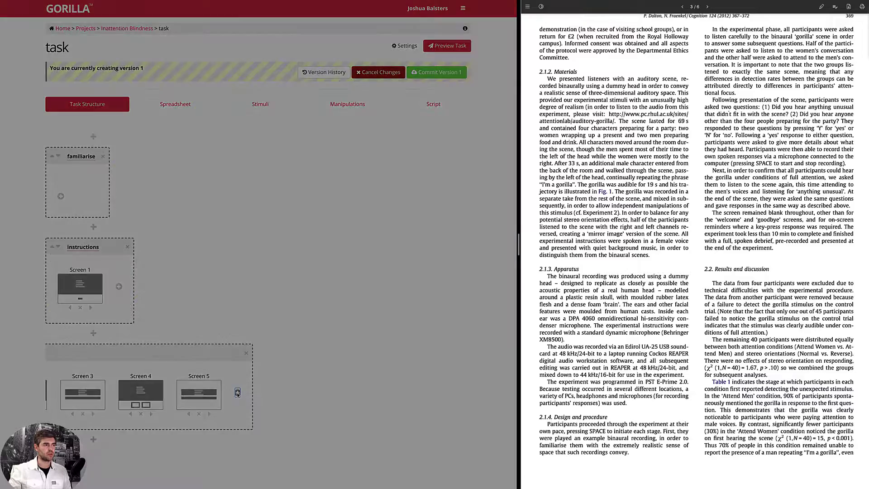
left_click(190, 129)
left_click(260, 287)
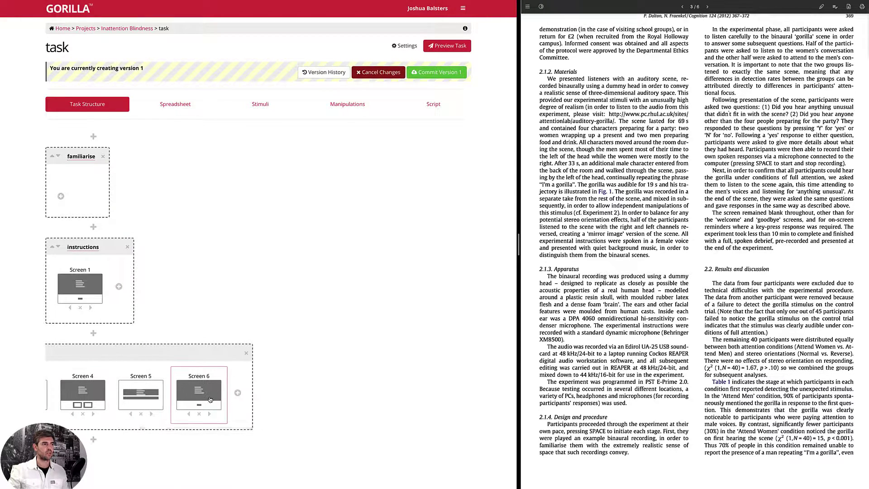
- Replace the placeholder rich text of Screen 6 in the task display with the static heading "# listen to men"
left_click(210, 399)
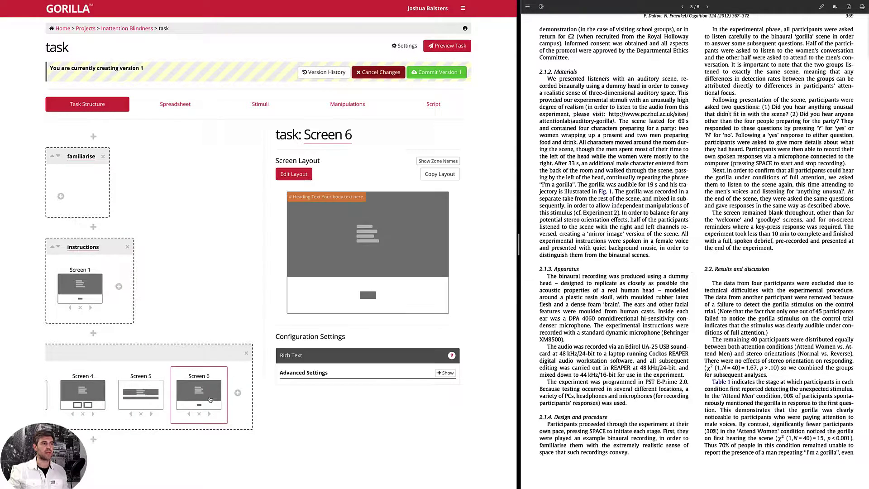
left_click(342, 241)
left_click_drag(207, 141, 162, 126)
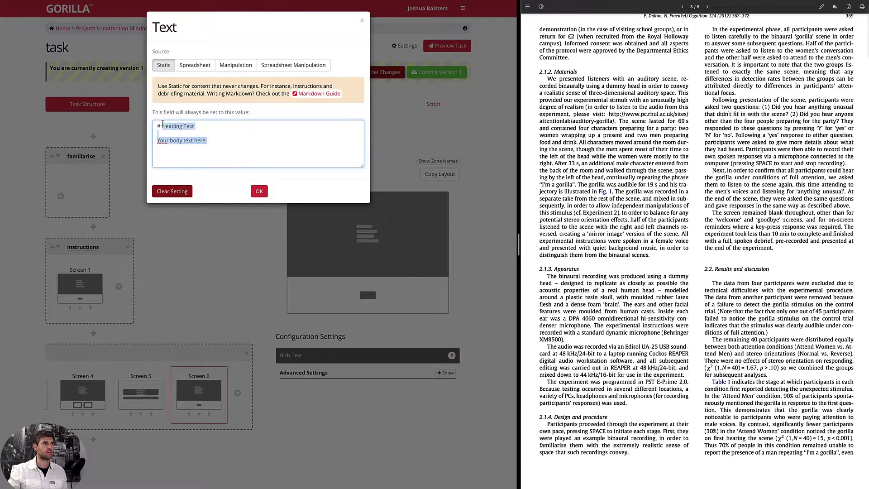
type("listen to ")
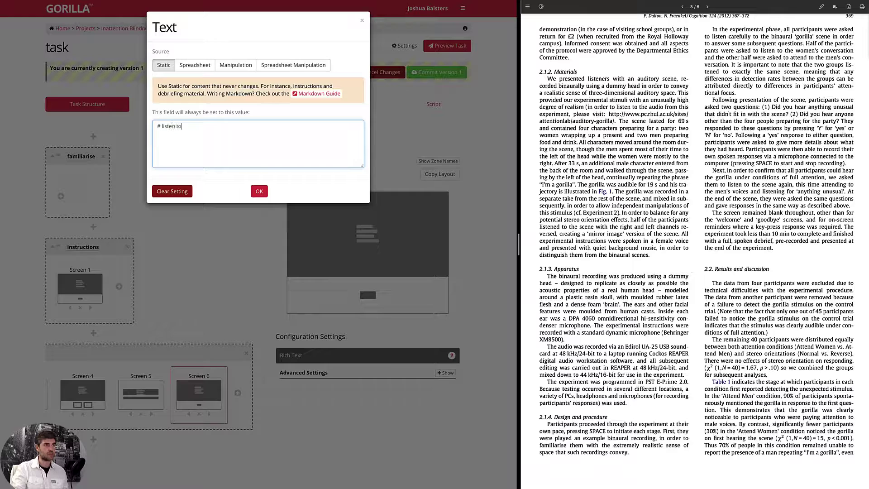
type("men")
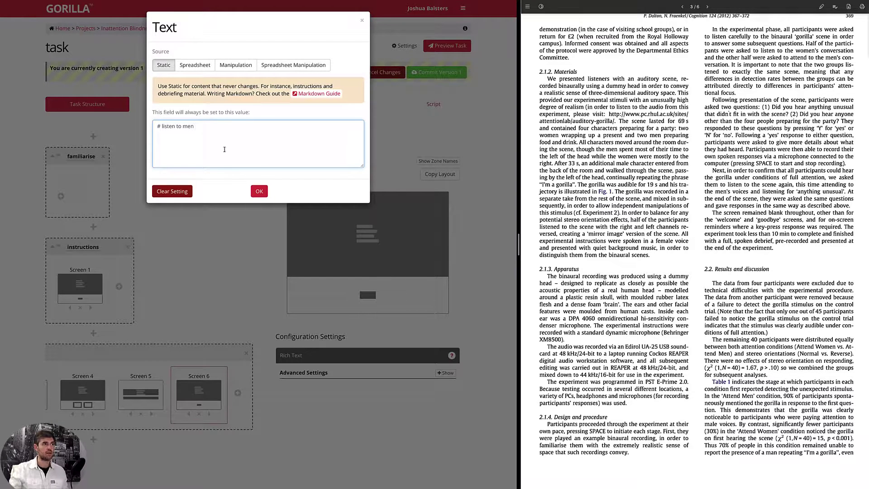
left_click(260, 192)
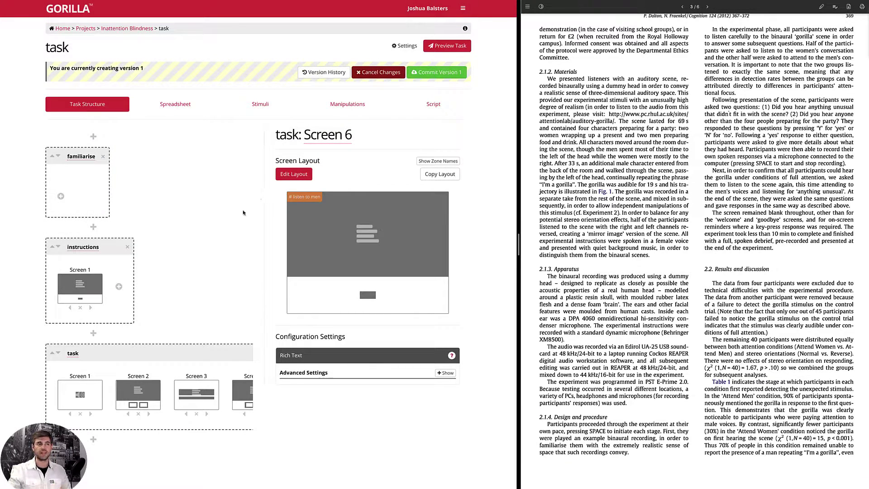
- Add a new display named "control" below the task display
left_click(93, 440)
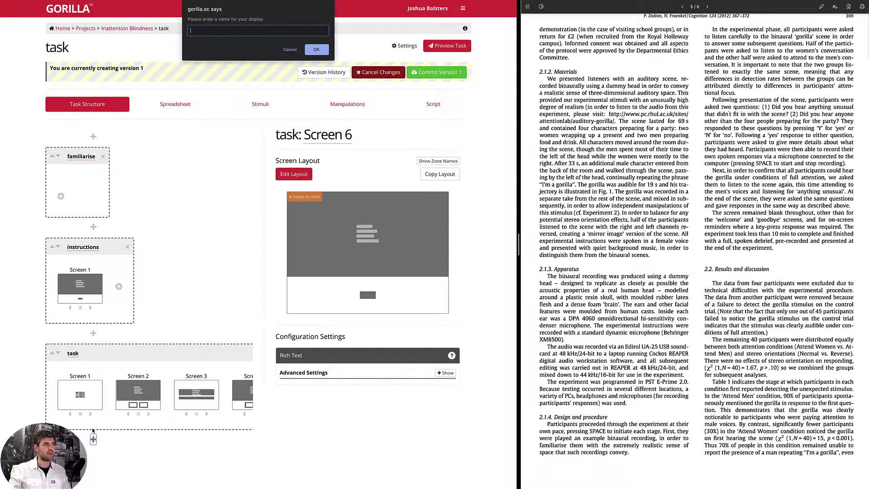
type("contro")
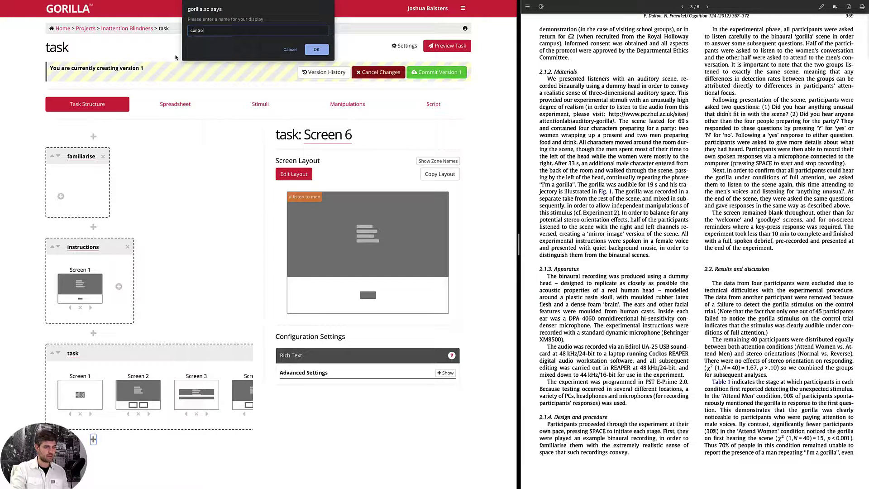
key("Return")
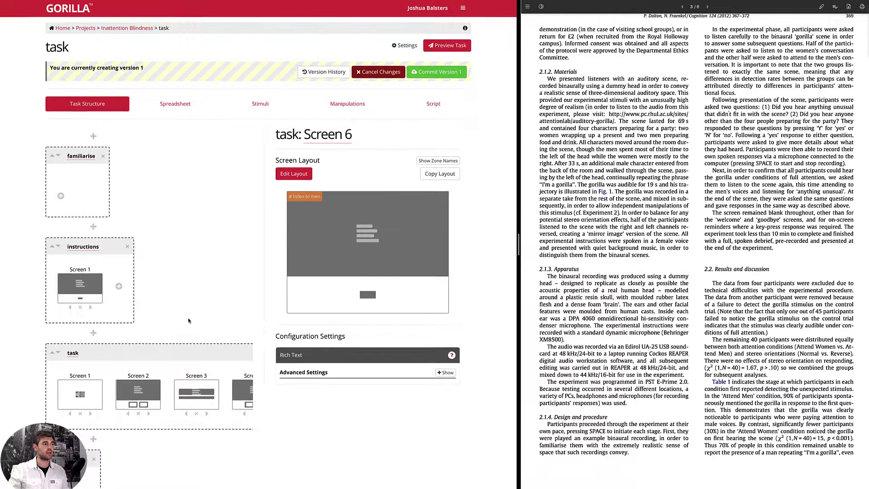
- Review the audio settings of Screen 1 and the response settings of Screen 2 in the task display
scroll(189, 320, "down", 1)
left_click(80, 348)
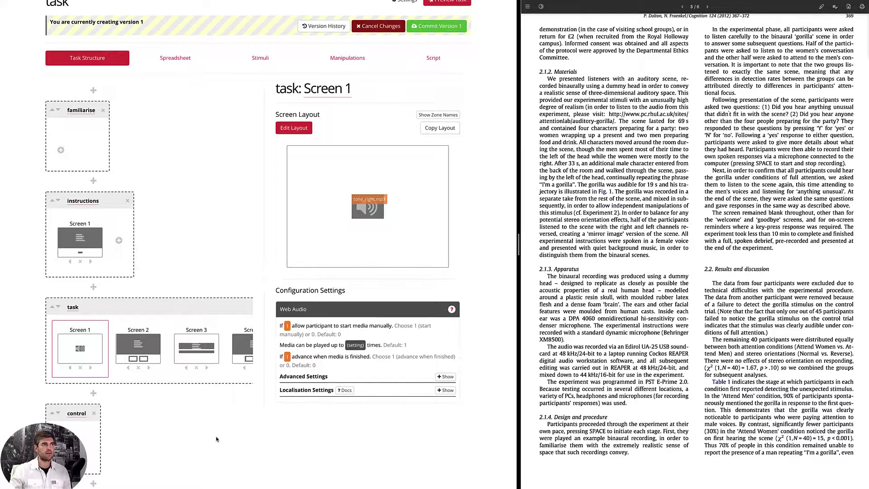
scroll(216, 439, "up", 1)
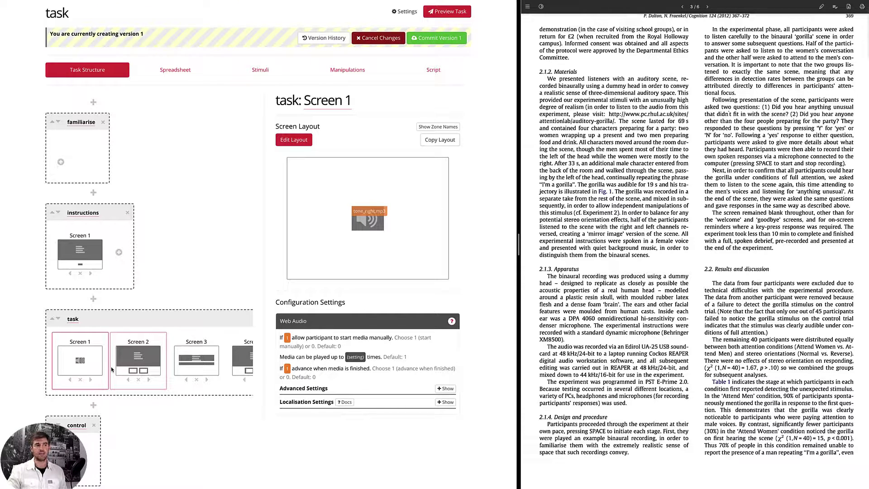
left_click(146, 360)
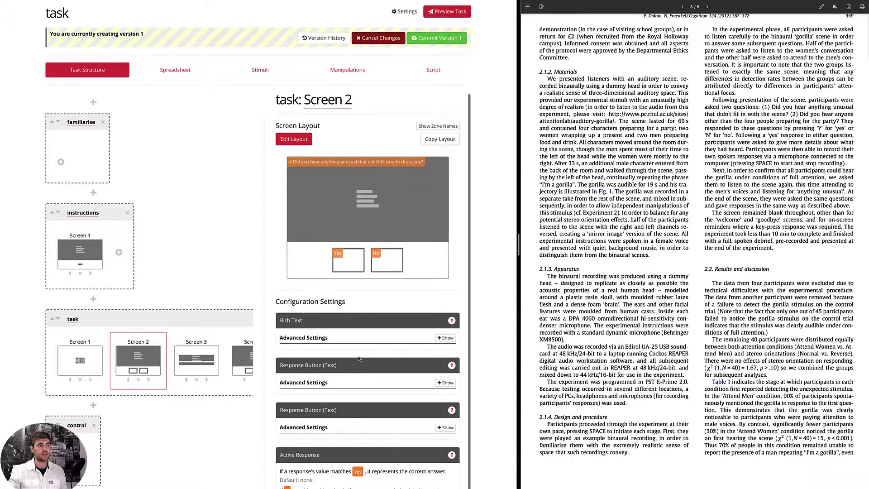
scroll(360, 362, "down", 2)
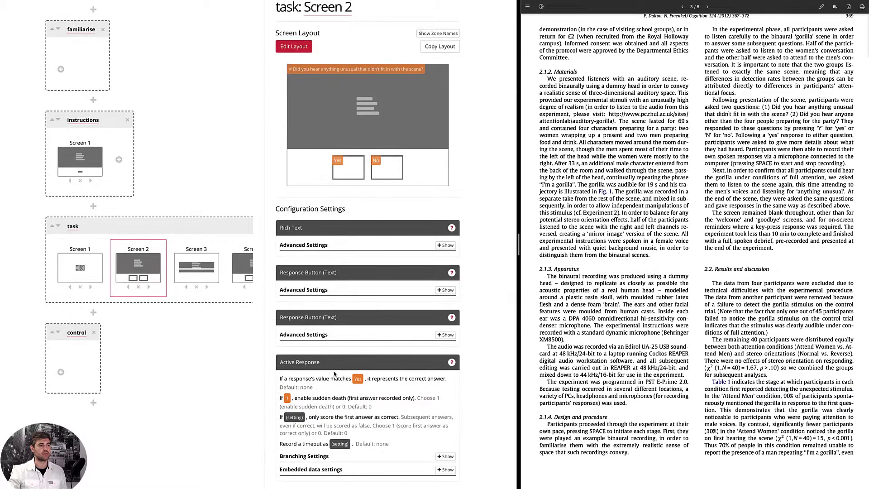